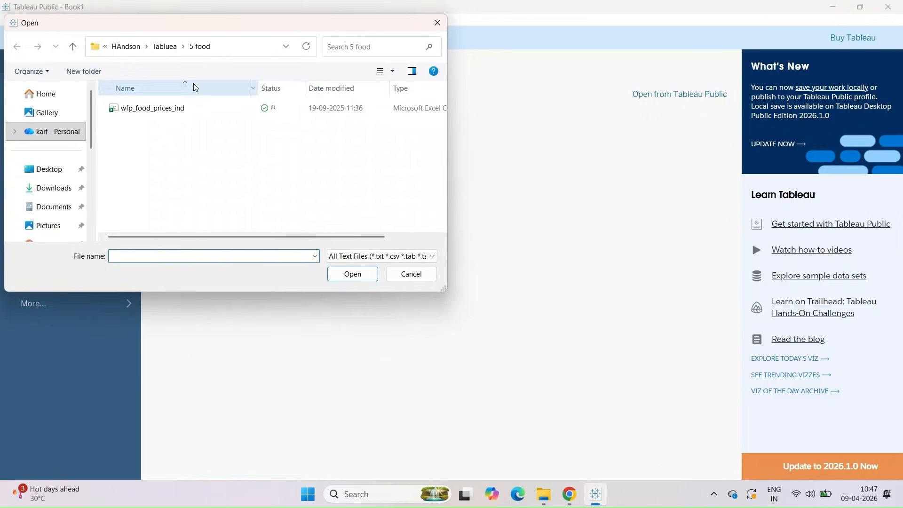
Connect to the wfp_food_prices_ind text file and open the Sheet 1 worksheet.
left_click(138, 187)
double_click(138, 187)
left_click(150, 107)
left_click(347, 274)
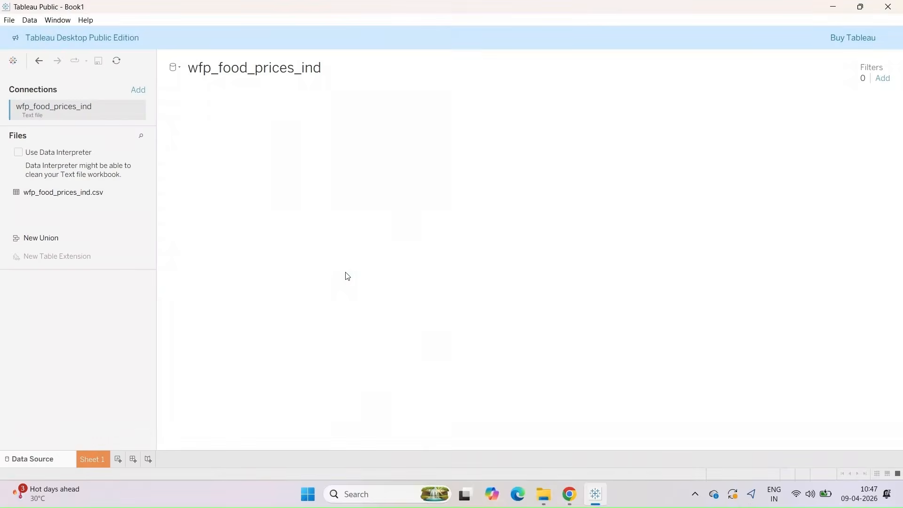
left_click(92, 459)
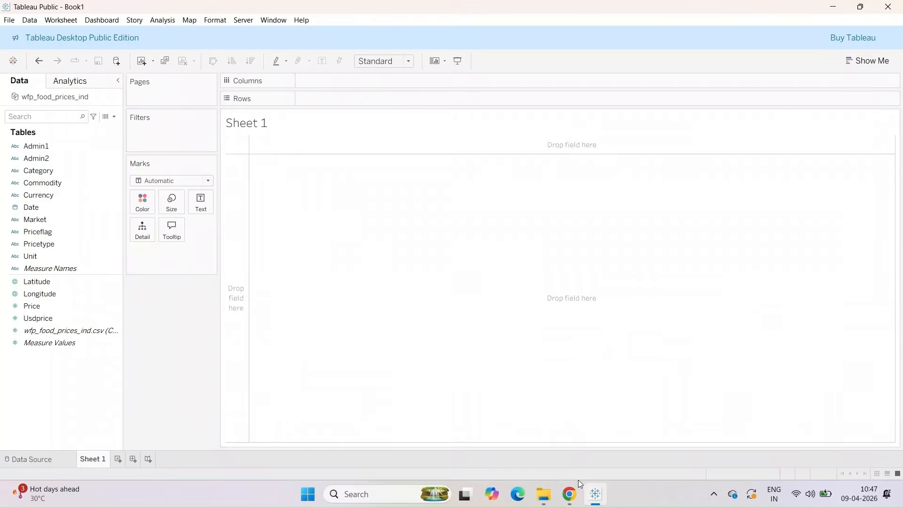
Rename Sheet 1 as "Average Category", following the question PDF.
left_click(574, 492)
left_click(593, 493)
double_click(96, 463)
type("Average Category")
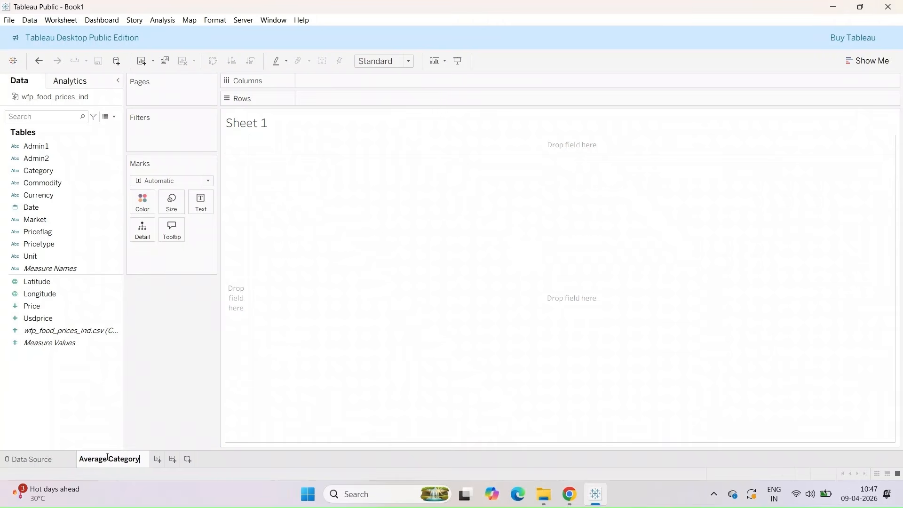
left_click(295, 352)
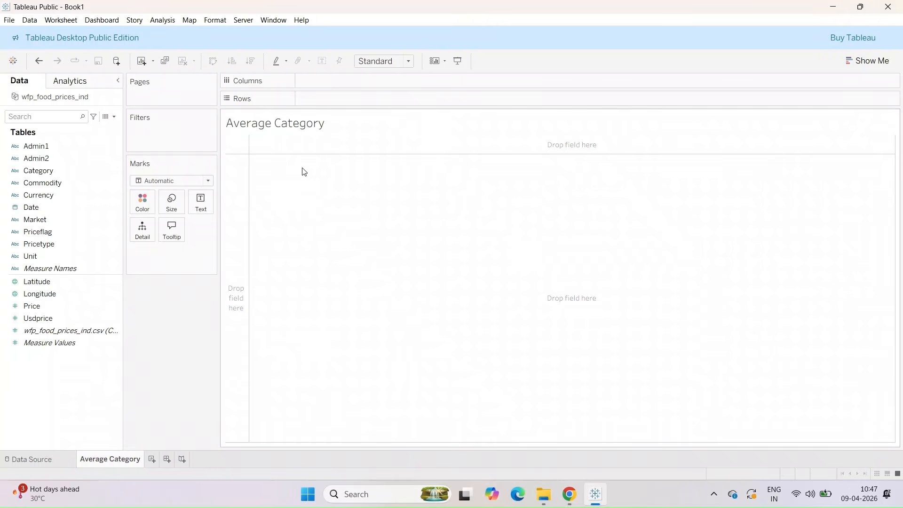
Set the Average Category sheet's title to "Average Price of every cateogry based on unit", consulting the question PDF in Chrome for the wording.
left_click(570, 494)
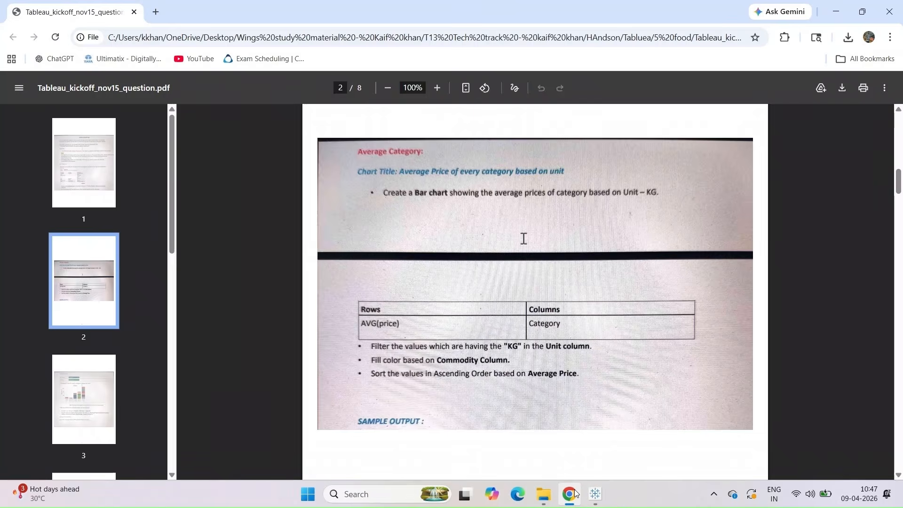
left_click(570, 494)
double_click(350, 126)
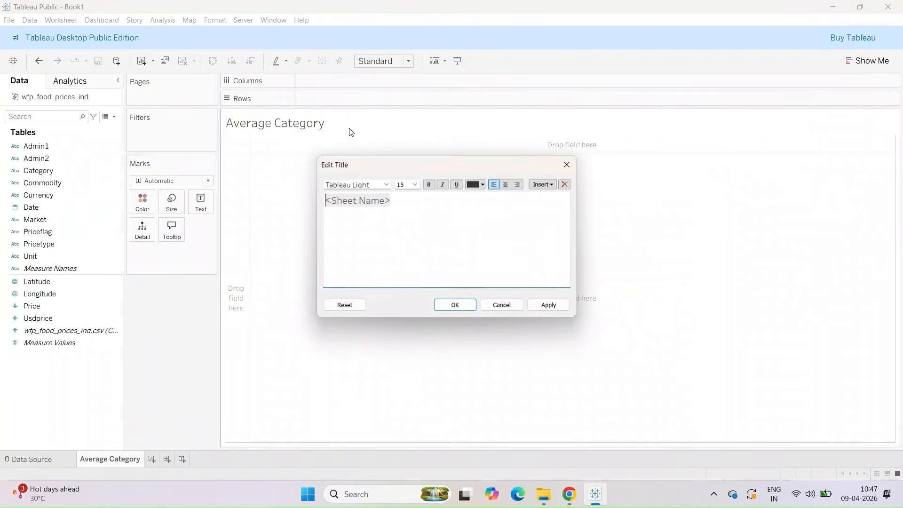
key("ctrl+a")
type("Av")
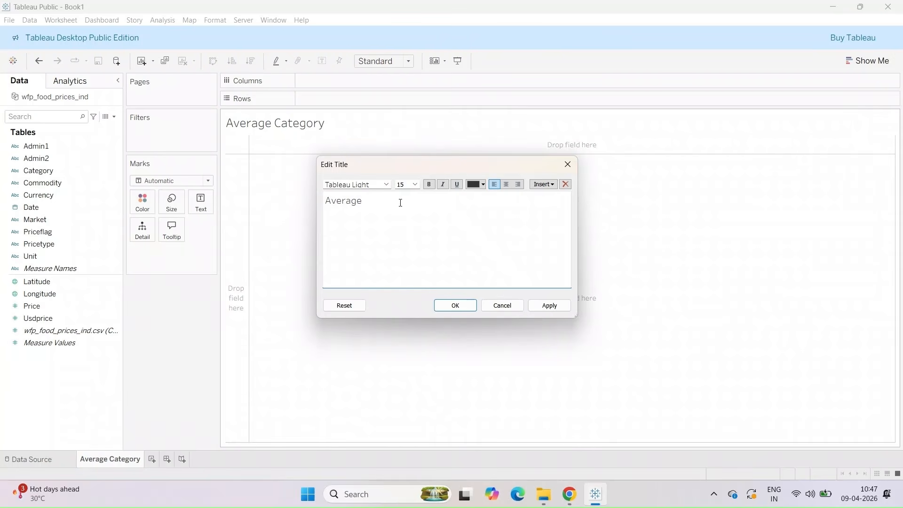
right_click(578, 484)
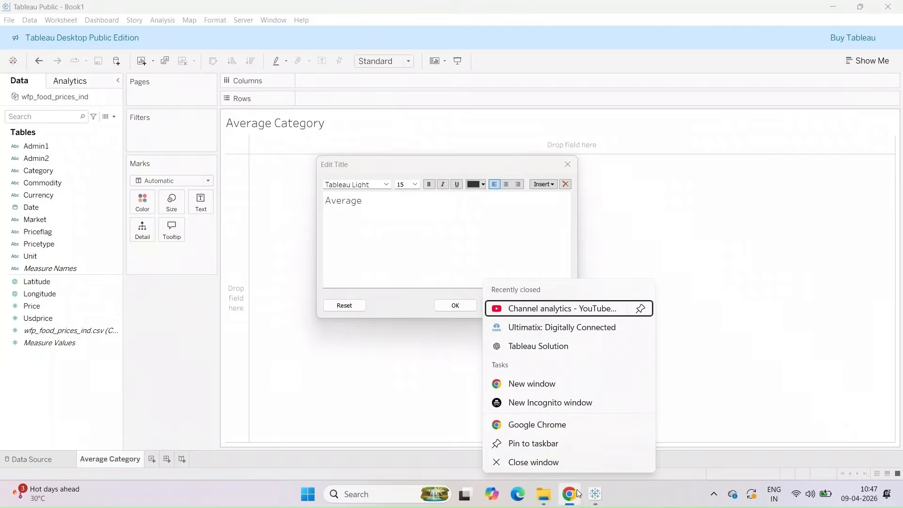
left_click(571, 493)
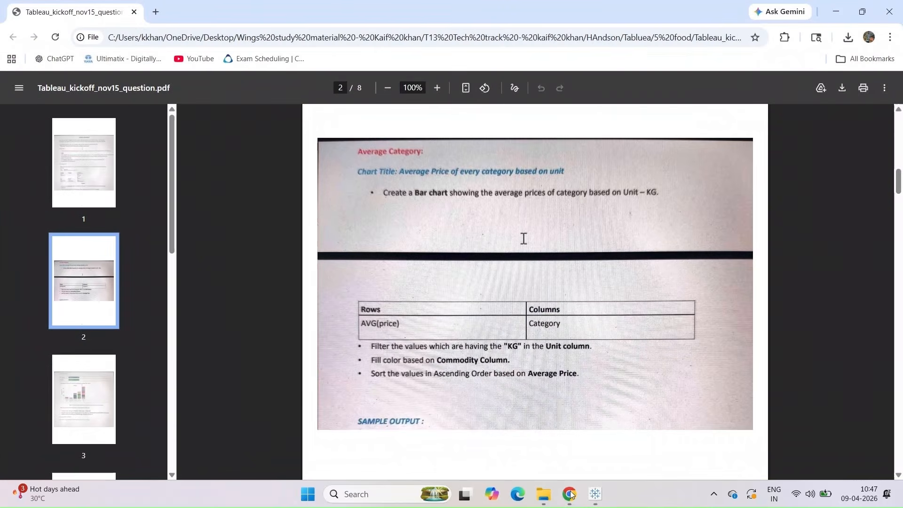
left_click(595, 499)
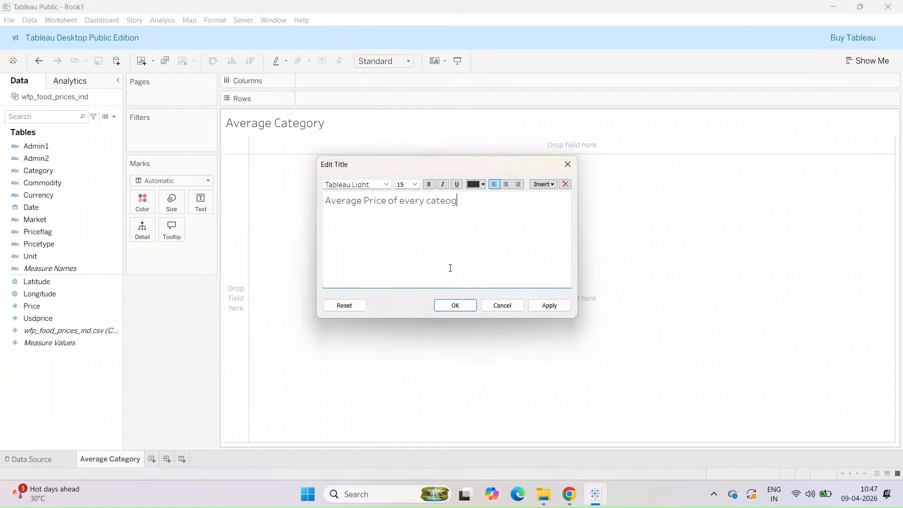
left_click(592, 494)
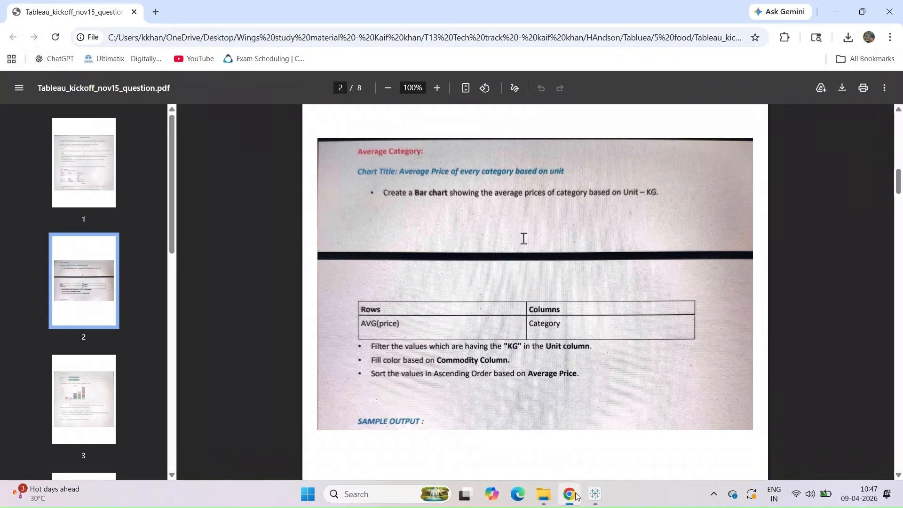
left_click(595, 497)
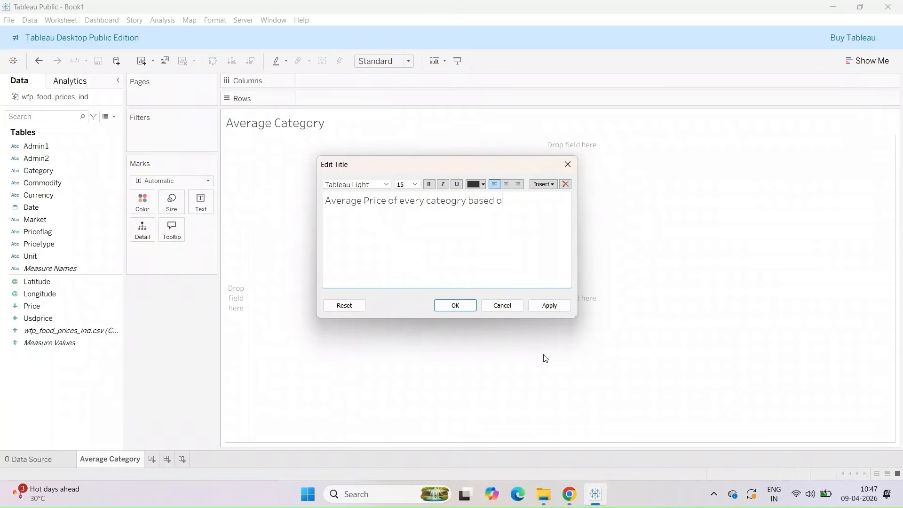
left_click(556, 305)
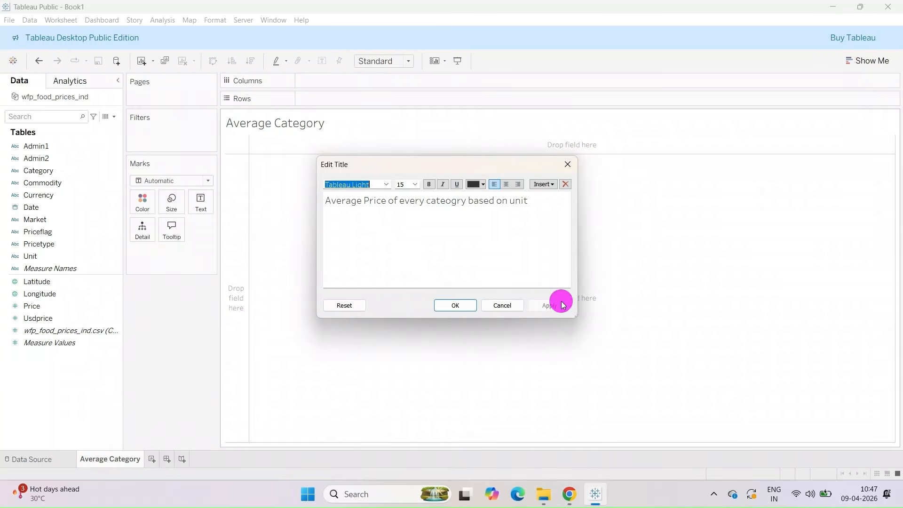
left_click(467, 307)
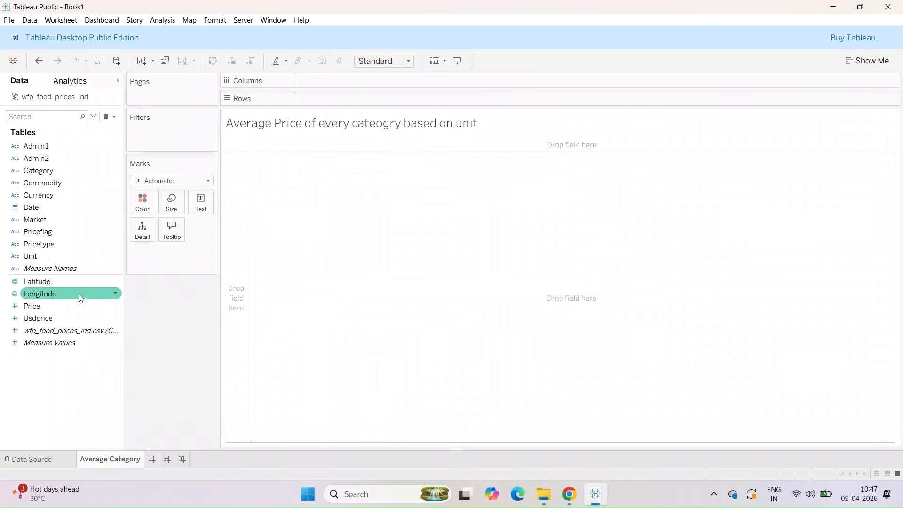
Check the required fields in the question PDF, then place Price on Rows and aggregate it as Average.
left_click(578, 490)
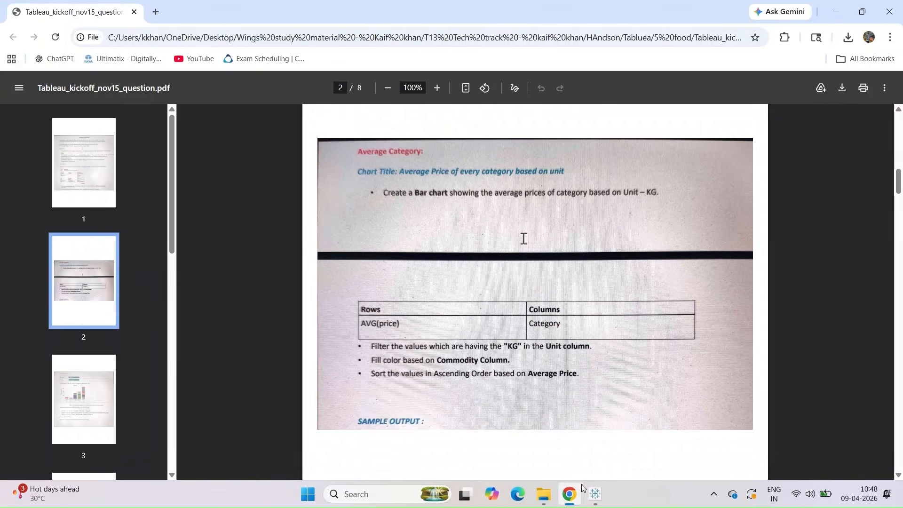
left_click(595, 493)
left_click_drag(32, 305, 325, 100)
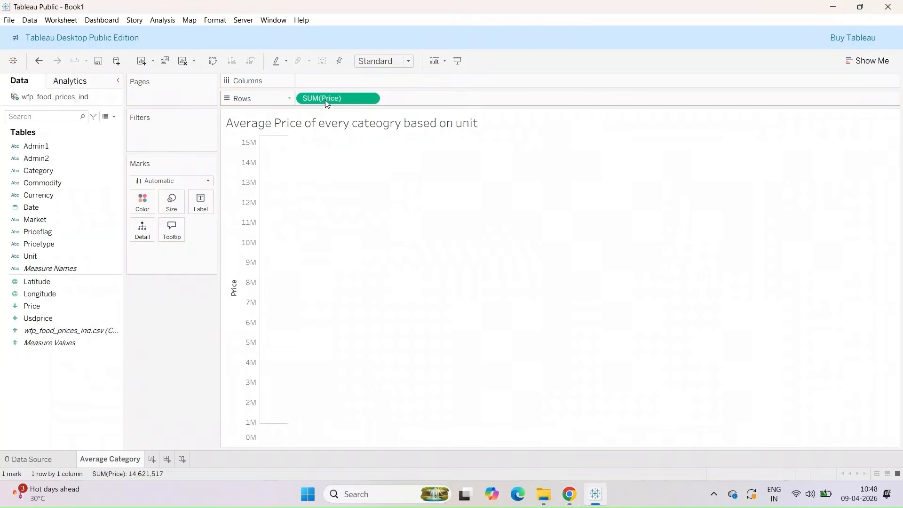
left_click(364, 101)
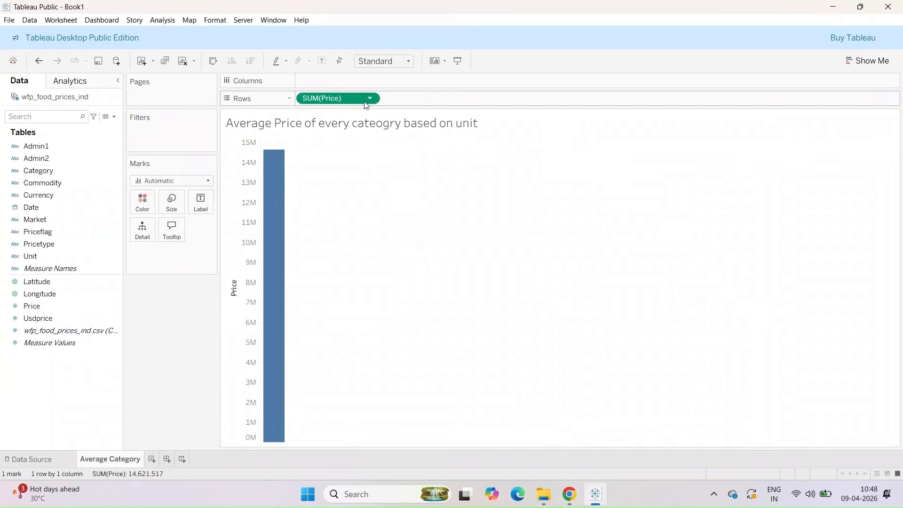
mouse_move(447, 223)
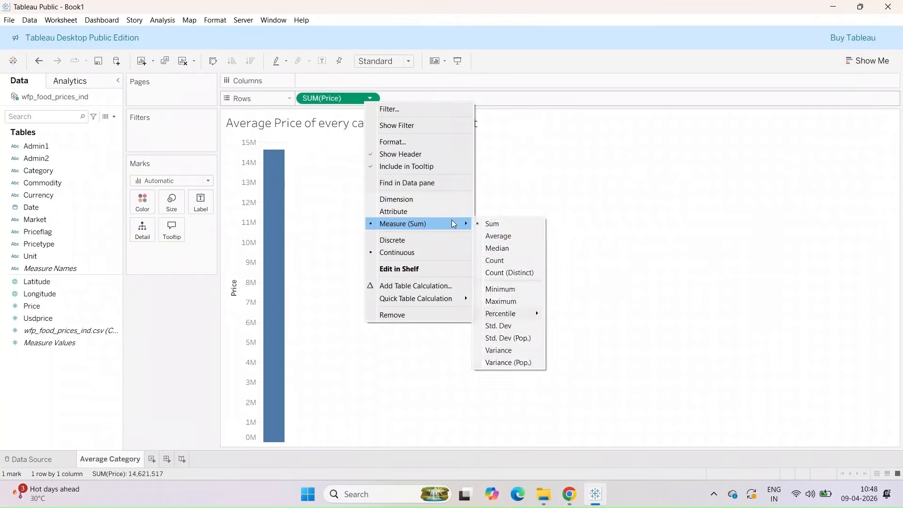
left_click(514, 235)
Place Category on Columns and set the mark type to Bar.
left_click(51, 174)
left_click_drag(50, 174, 320, 85)
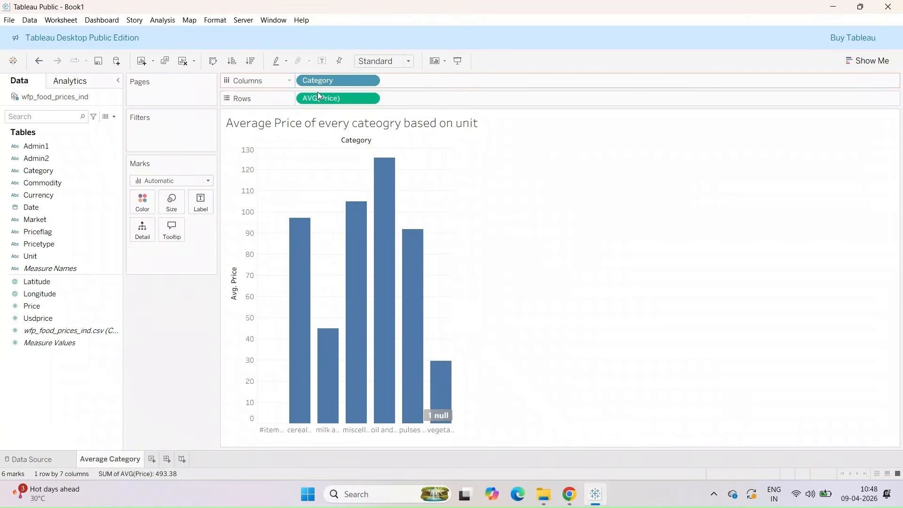
left_click(207, 181)
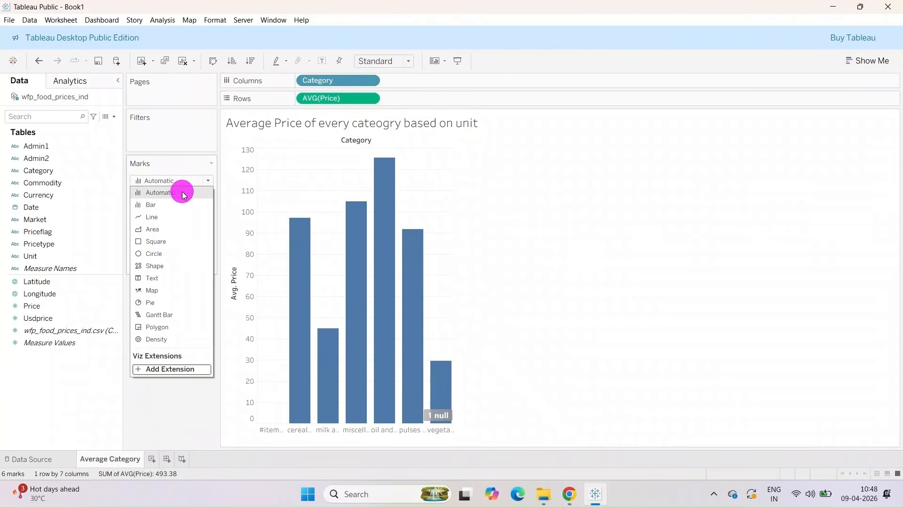
left_click(155, 204)
Check the filter requirement in the question PDF and filter the chart by Unit, keeping only KG.
left_click(564, 493)
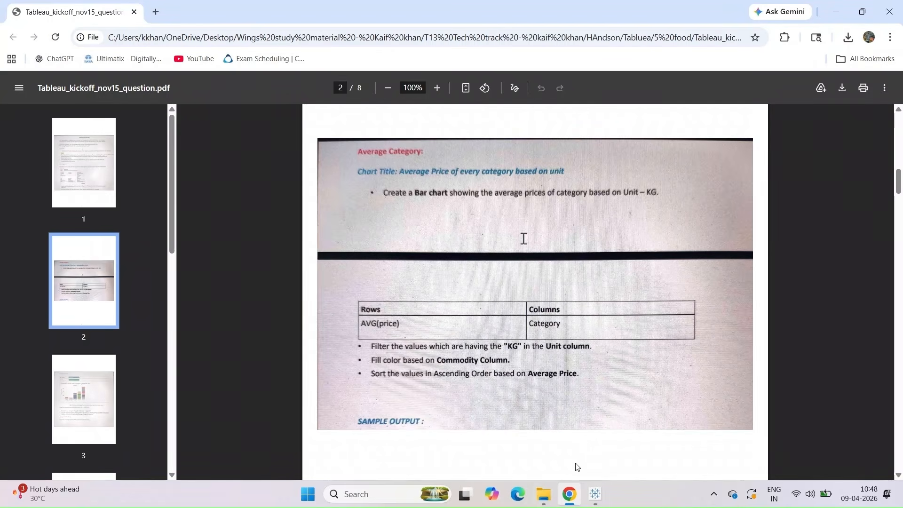
left_click(594, 493)
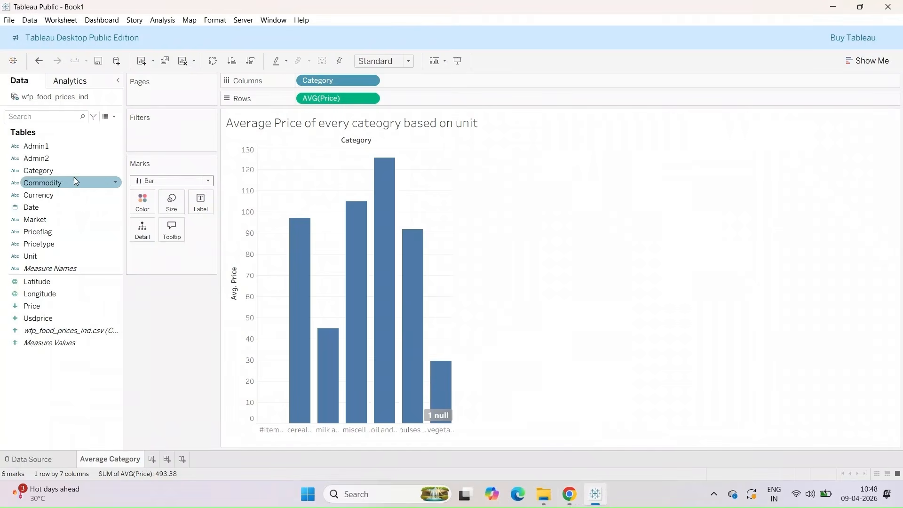
left_click_drag(36, 158, 149, 126)
left_click(352, 180)
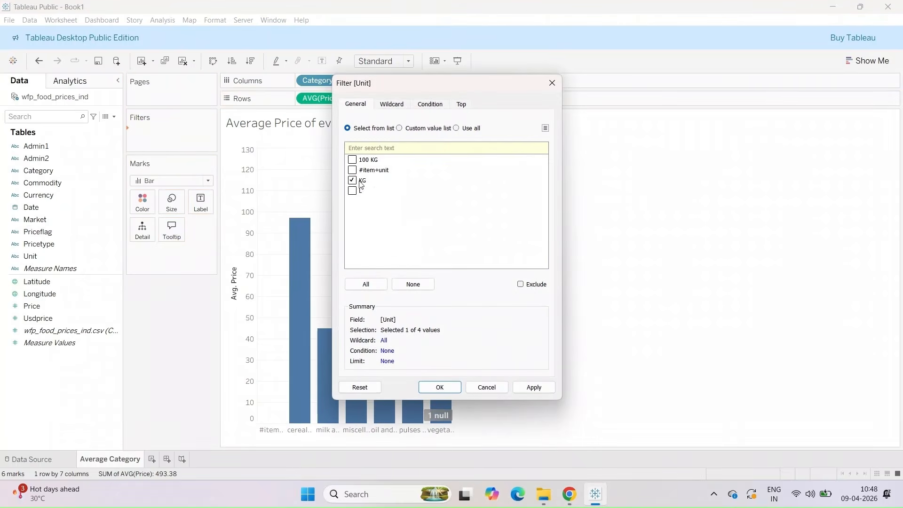
left_click(541, 391)
left_click(443, 389)
Color the bars by Commodity as the question PDF requires, adding all members.
left_click(569, 503)
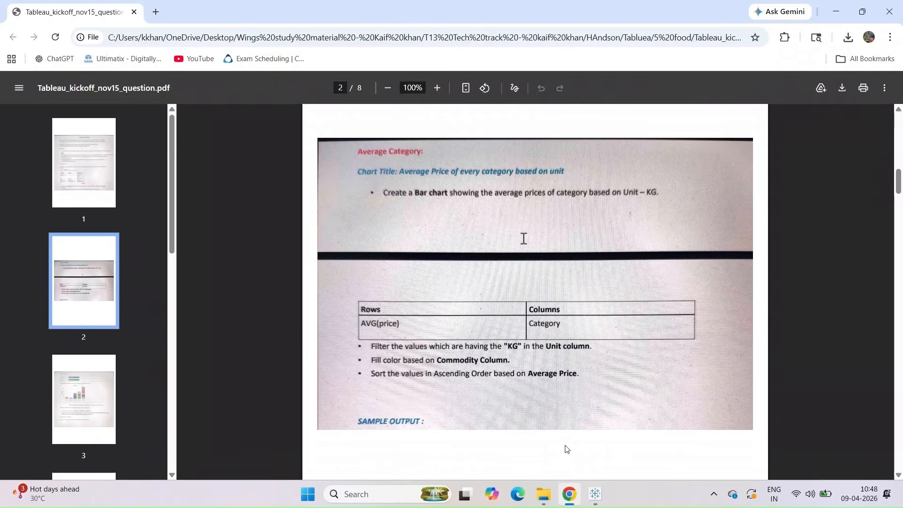
left_click(595, 494)
left_click_drag(30, 182, 141, 203)
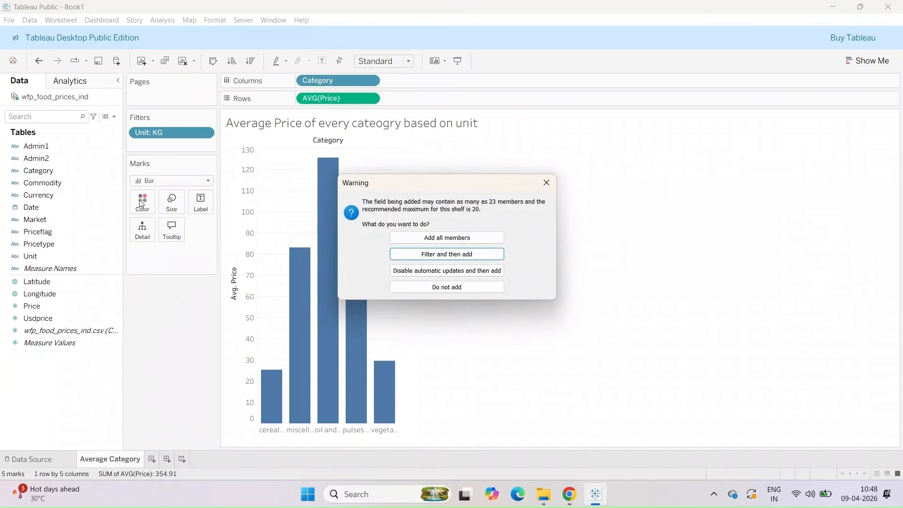
left_click(412, 237)
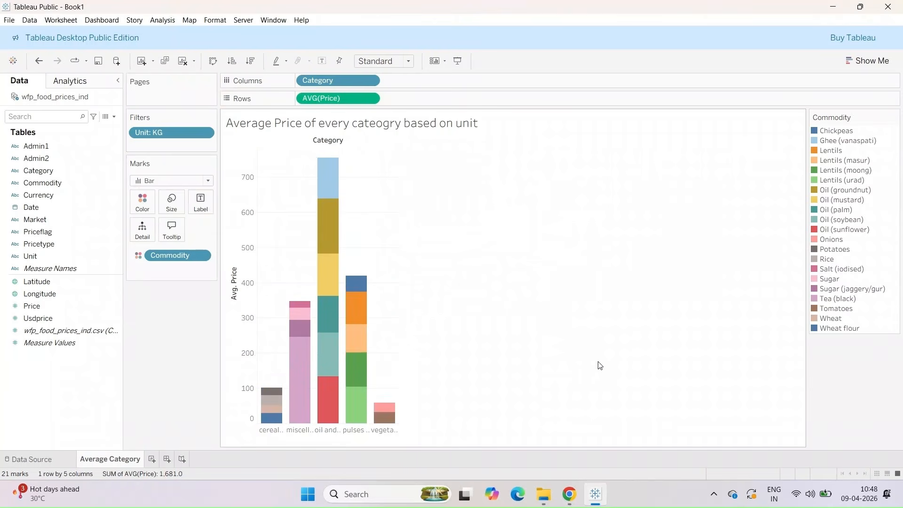
Check the sort requirement in the question PDF and sort the categories in ascending order of average price.
left_click(569, 494)
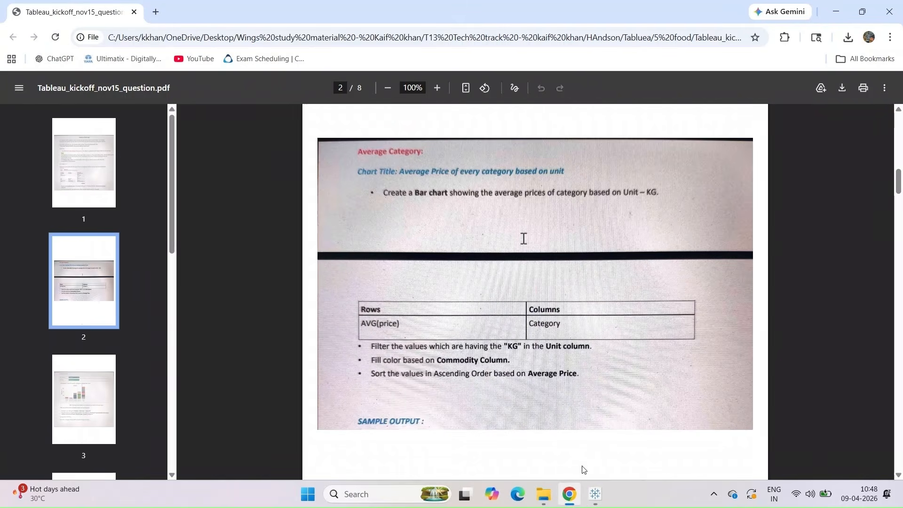
left_click(595, 494)
left_click(232, 263)
left_click(232, 263)
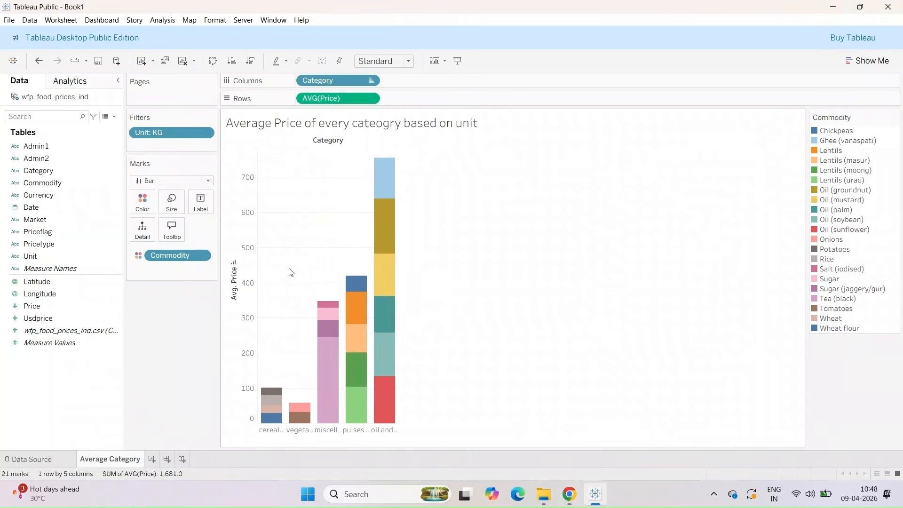
Review the sample output and next task in the question PDF, then add a worksheet named "Average Milk and Dairy".
left_click(569, 494)
scroll(520, 291, "down", 1)
scroll(520, 288, "down", 15)
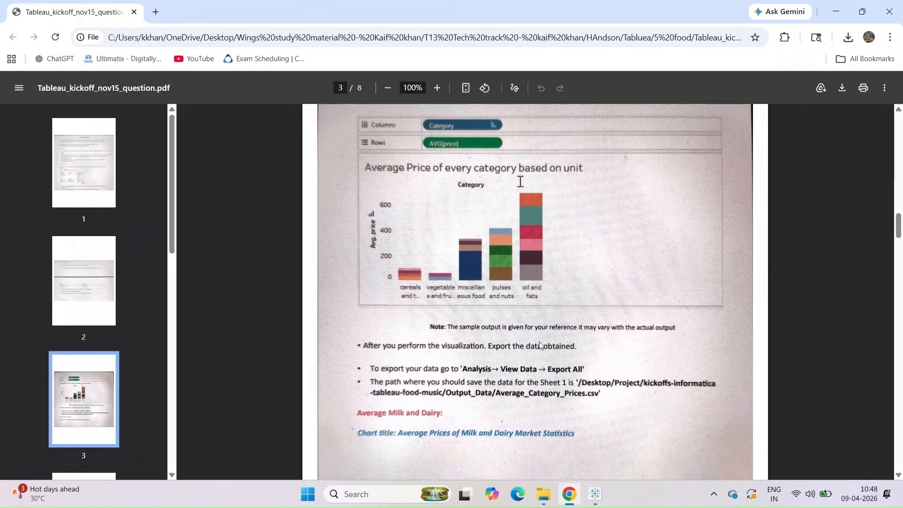
scroll(473, 377, "down", 2)
scroll(474, 376, "down", 4)
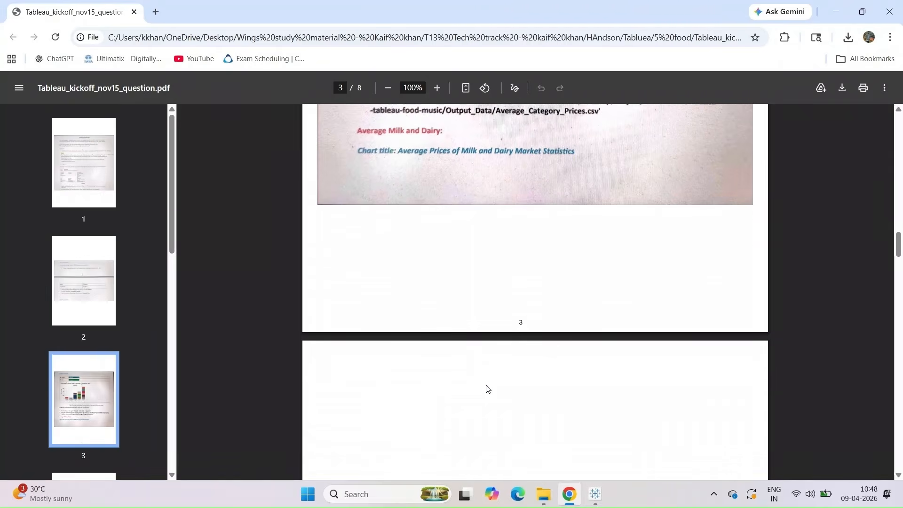
left_click(594, 494)
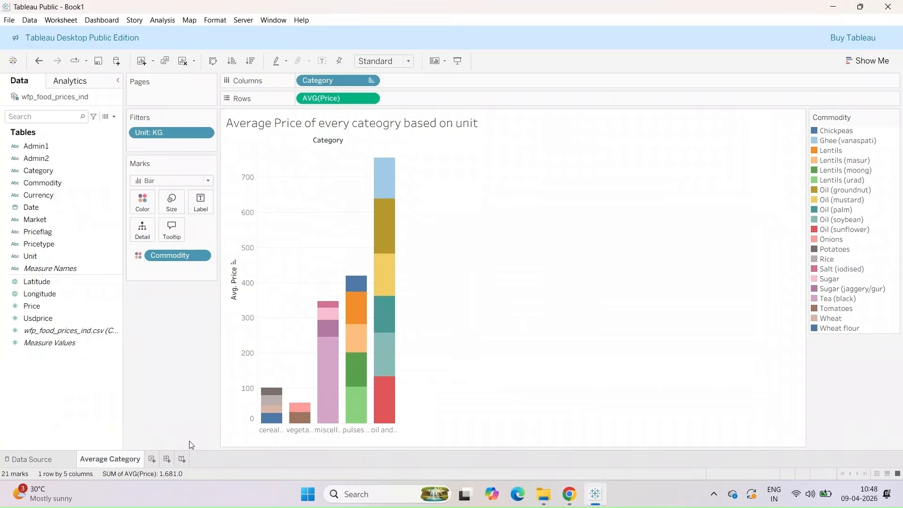
left_click(152, 458)
double_click(156, 458)
type("Average Mil")
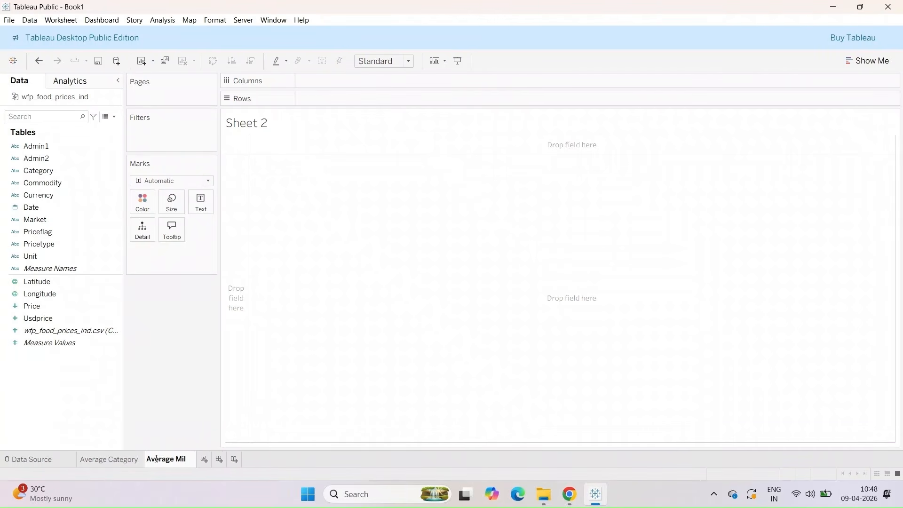
type("k and Dairy")
left_click(270, 362)
Check the chart title in the question PDF and title the worksheet "Average Price of milk and dairy Market statistics".
left_click(562, 488)
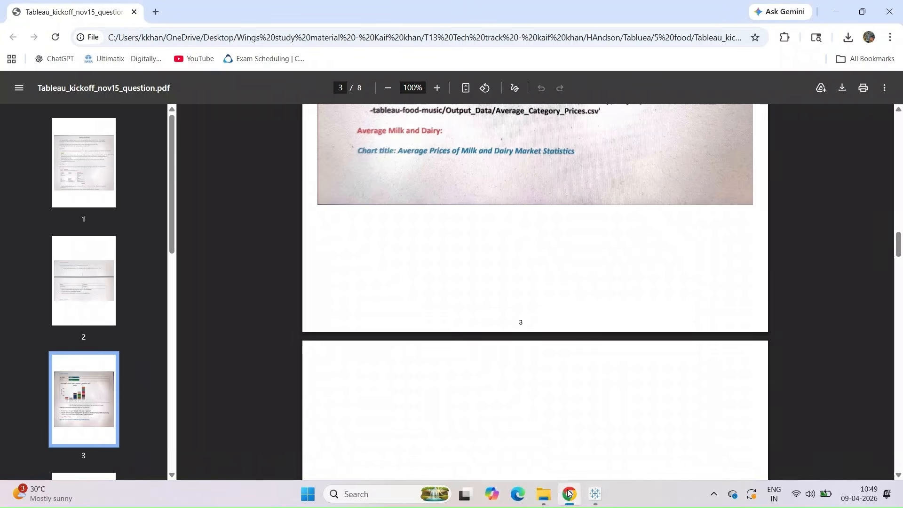
left_click(594, 492)
double_click(358, 133)
left_click(411, 201)
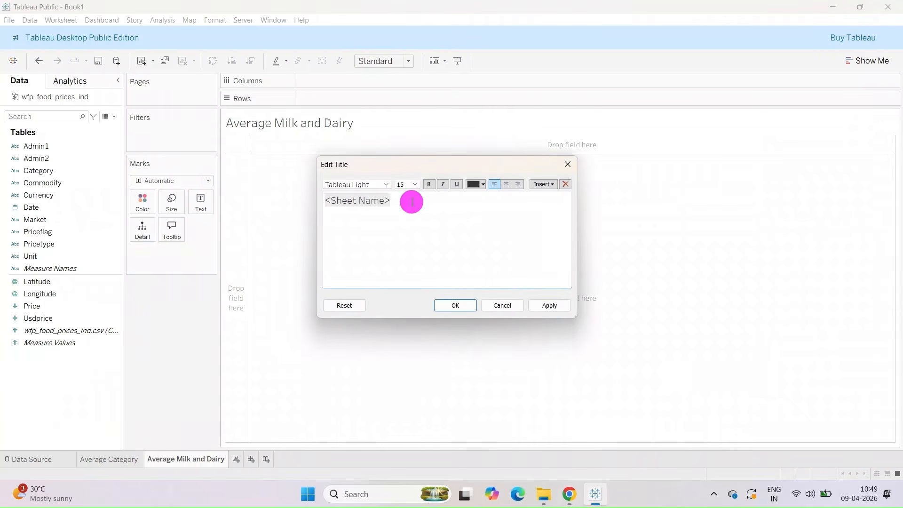
key("ctrl+a")
type("A")
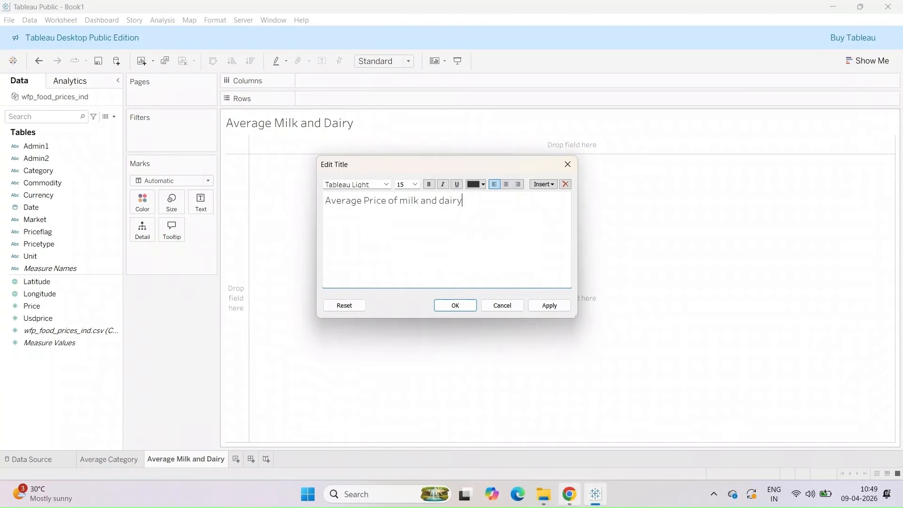
left_click(575, 500)
left_click(595, 495)
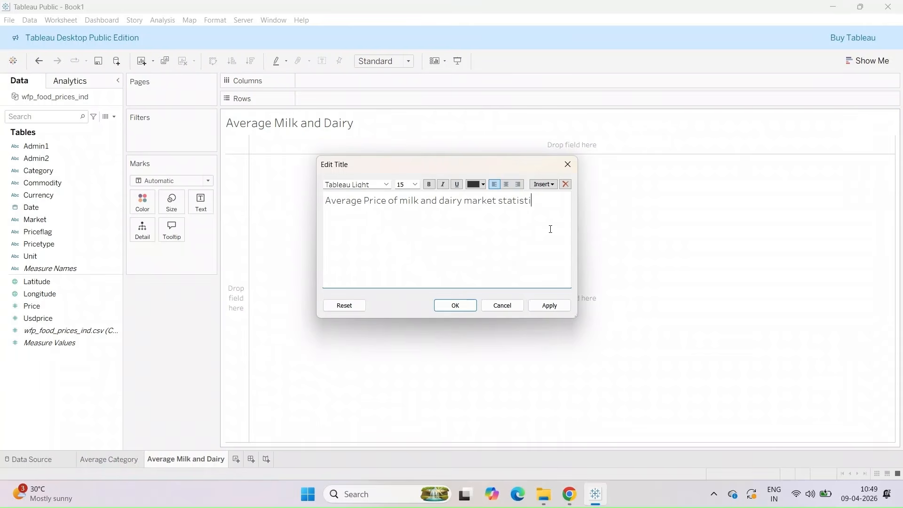
left_click(570, 494)
left_click(595, 494)
left_click(469, 202)
key("BackSpace")
type("Market statistics")
left_click(570, 308)
left_click(456, 307)
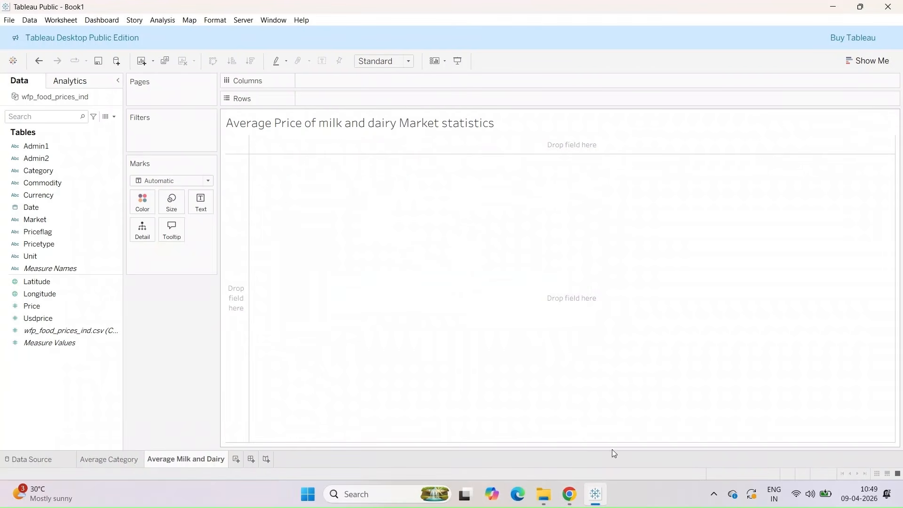
Read the Milk and Dairy requirements in the question PDF and put Price on Rows, aggregated as an average.
left_click(569, 493)
scroll(562, 332, "down", 3)
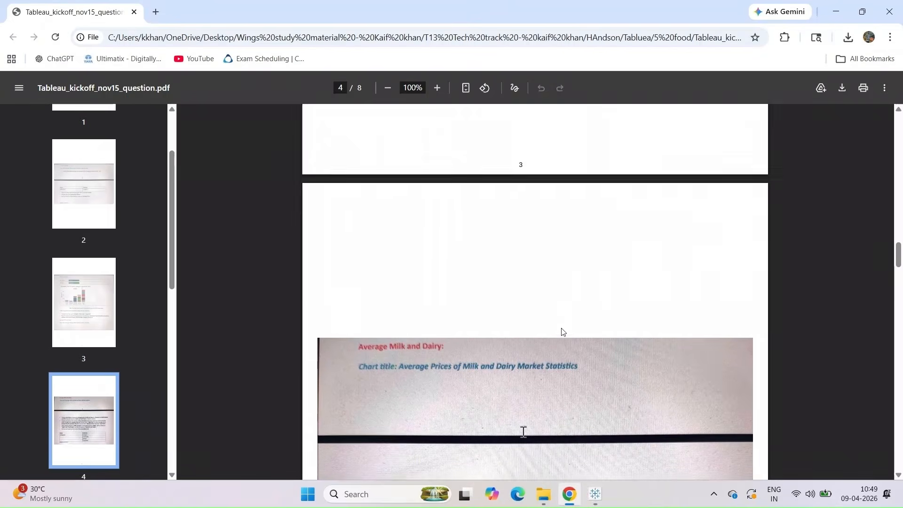
scroll(563, 332, "down", 3)
scroll(563, 331, "down", 2)
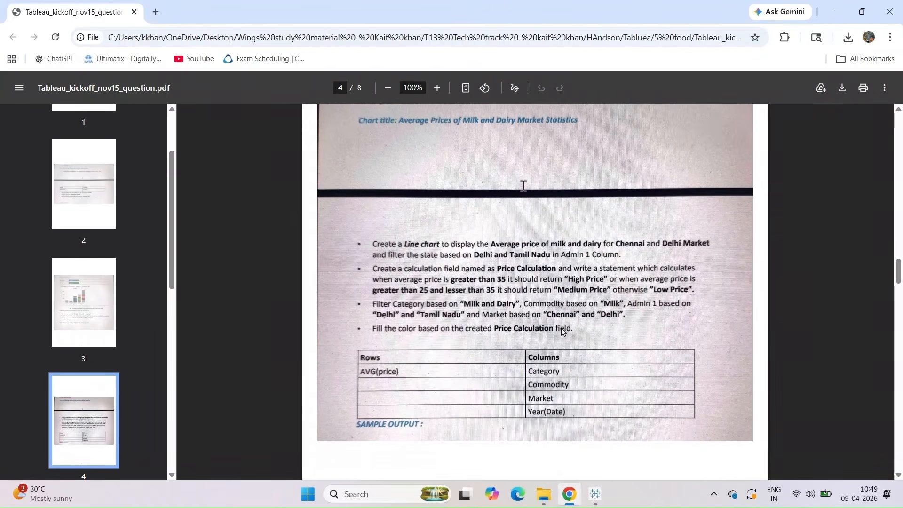
left_click(595, 493)
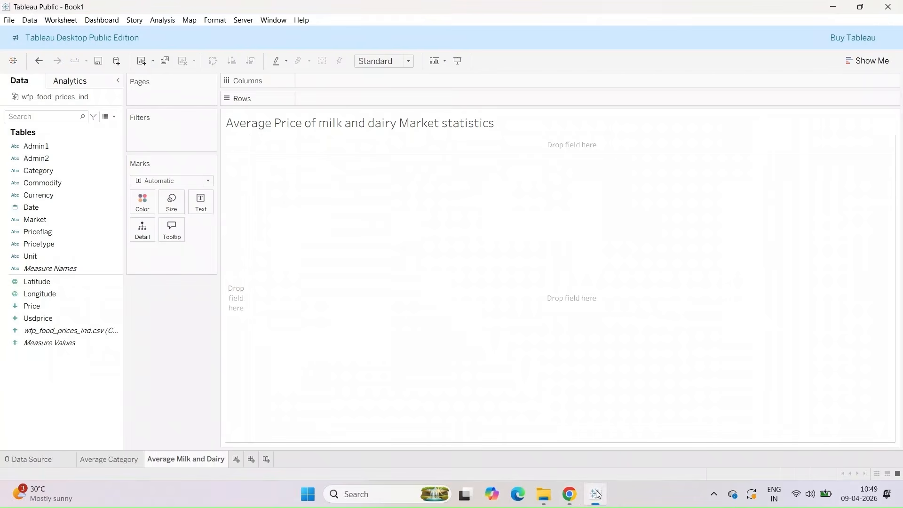
left_click_drag(32, 306, 326, 106)
left_click(371, 98)
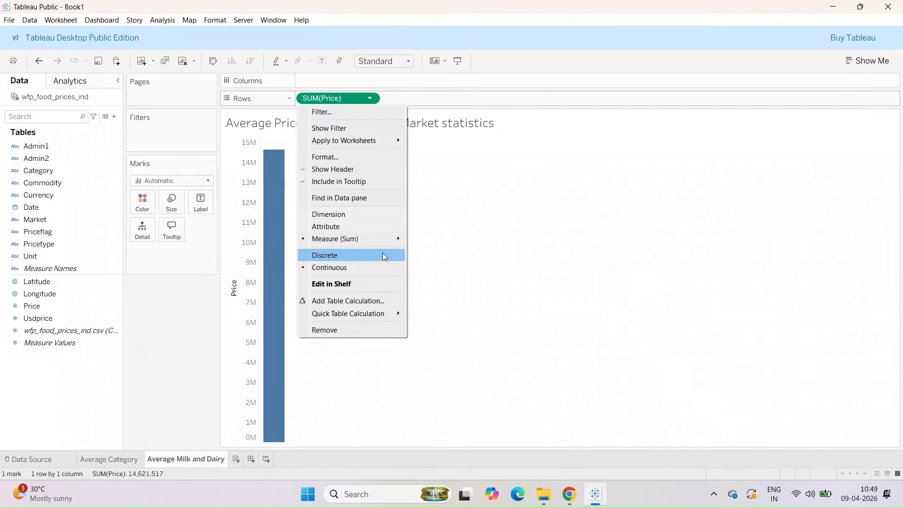
mouse_move(397, 242)
left_click(430, 251)
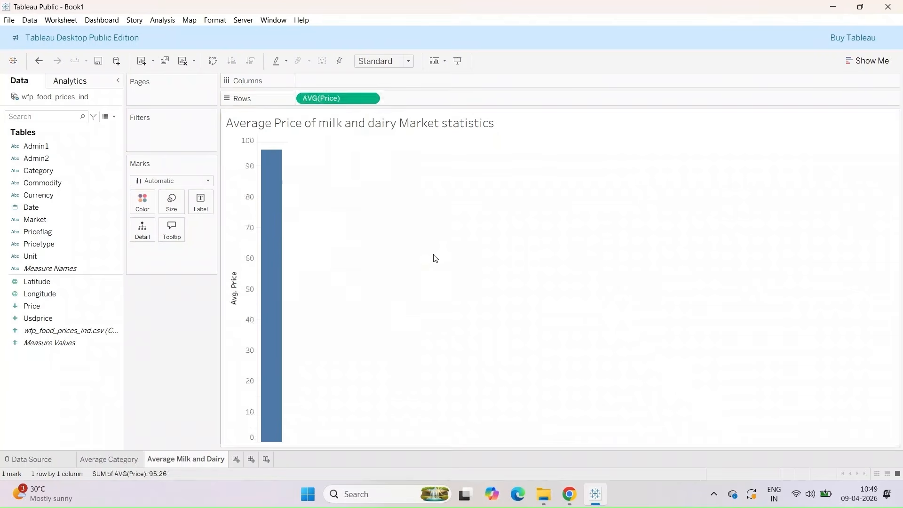
Check the required columns in the question PDF and place Category, Commodity, Market and the year of Date on Columns.
left_click(567, 499)
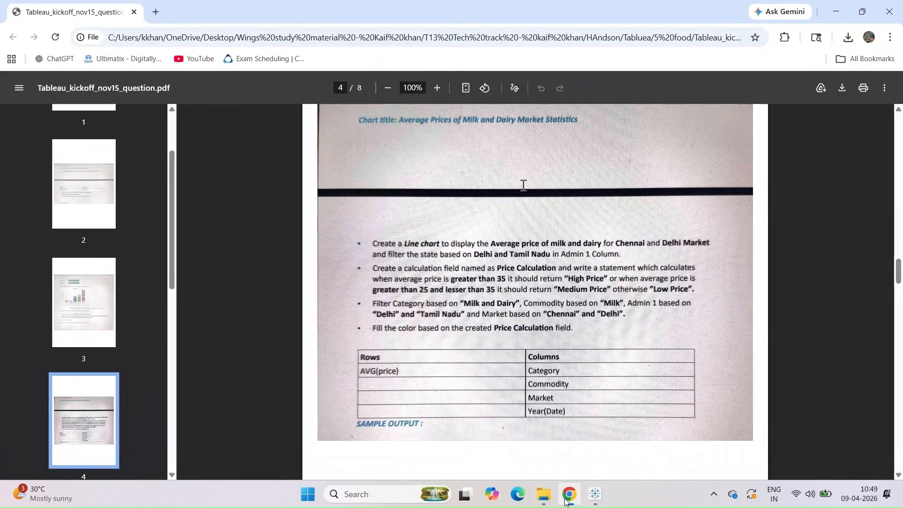
left_click(594, 494)
left_click(53, 173)
left_click(53, 180, "ctrl")
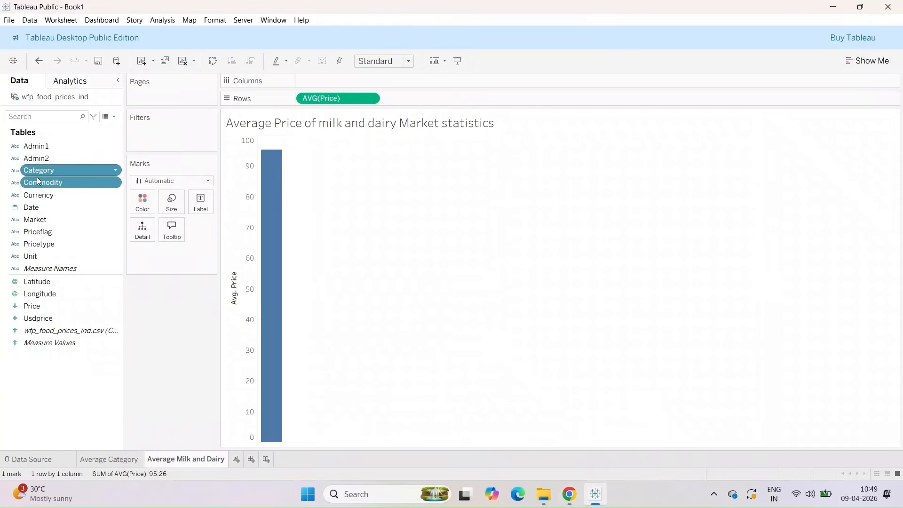
left_click(41, 219, "ctrl")
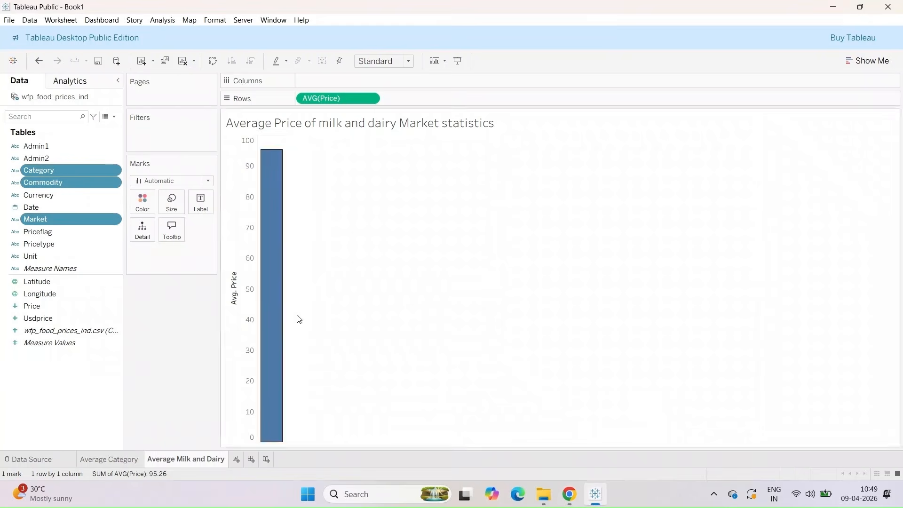
left_click(569, 493)
left_click(570, 494)
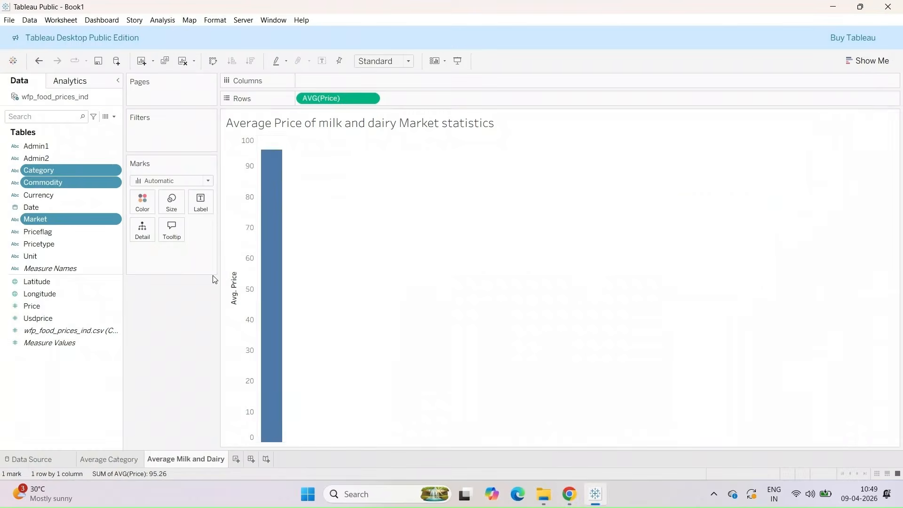
left_click_drag(61, 170, 339, 78)
left_click_drag(42, 207, 590, 82)
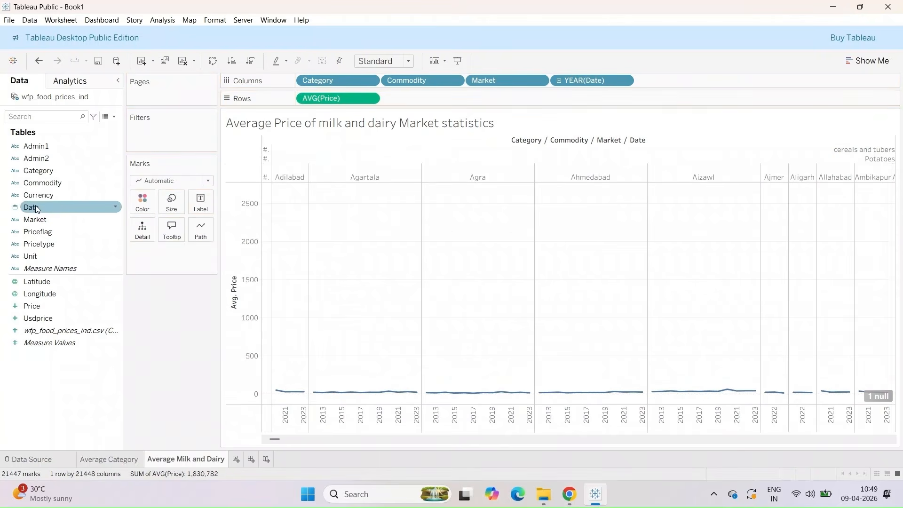
Check the chart type in the question PDF and set the mark type to Line.
left_click(569, 494)
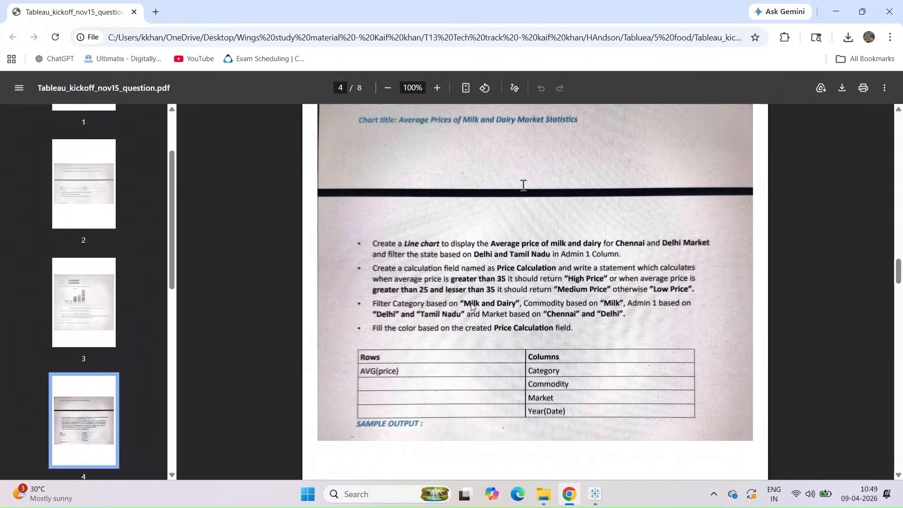
left_click(595, 494)
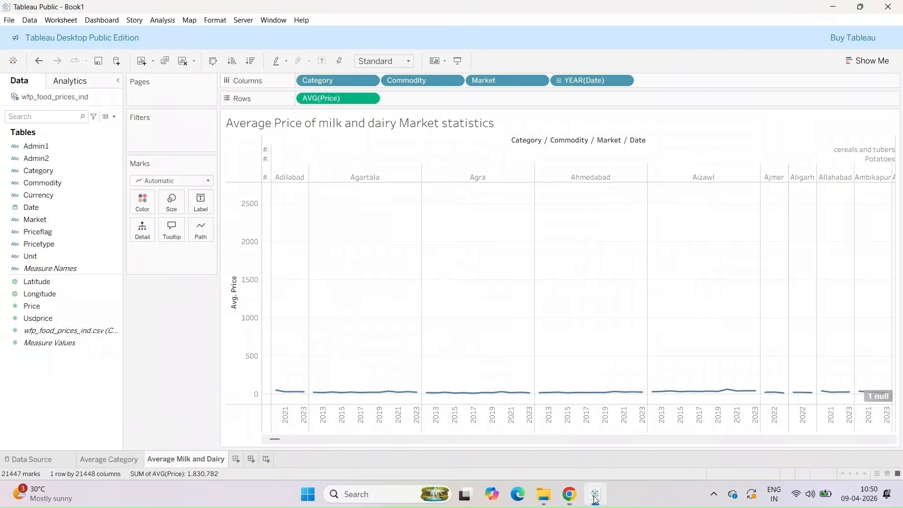
left_click(163, 182)
left_click(168, 218)
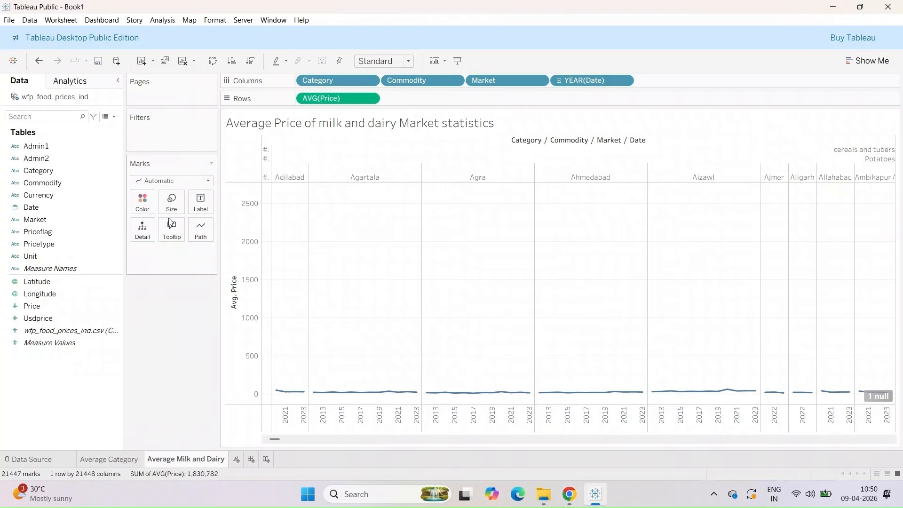
key("alt+Tab")
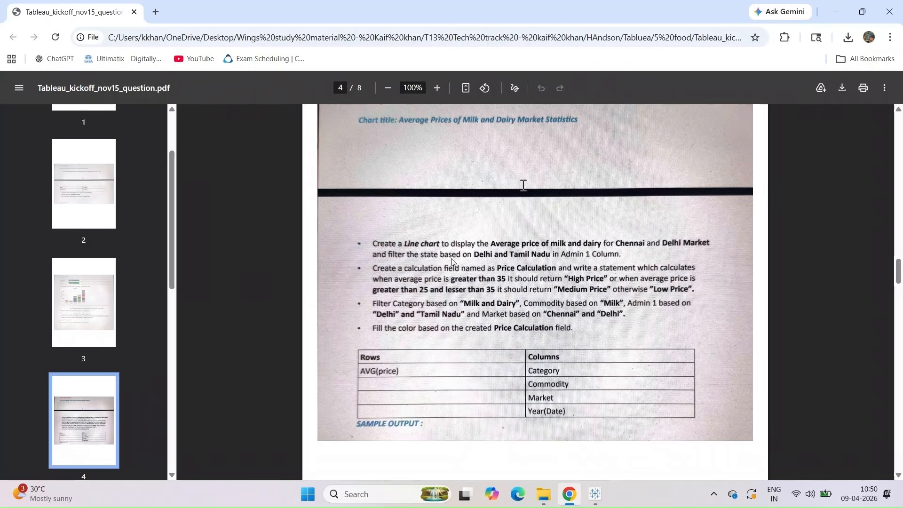
left_click(595, 493)
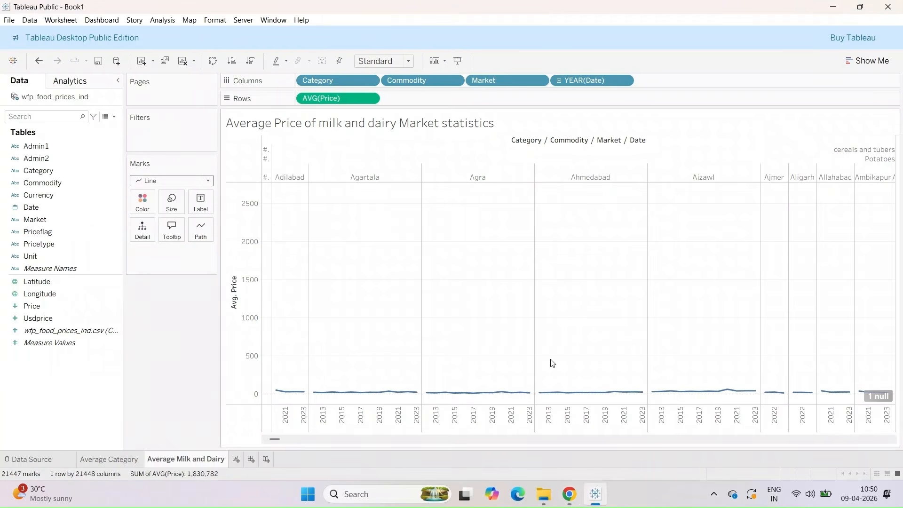
Check the state filter in the question PDF and filter the chart by Admin1, keeping only Delhi and Tamil Nadu.
left_click(570, 493)
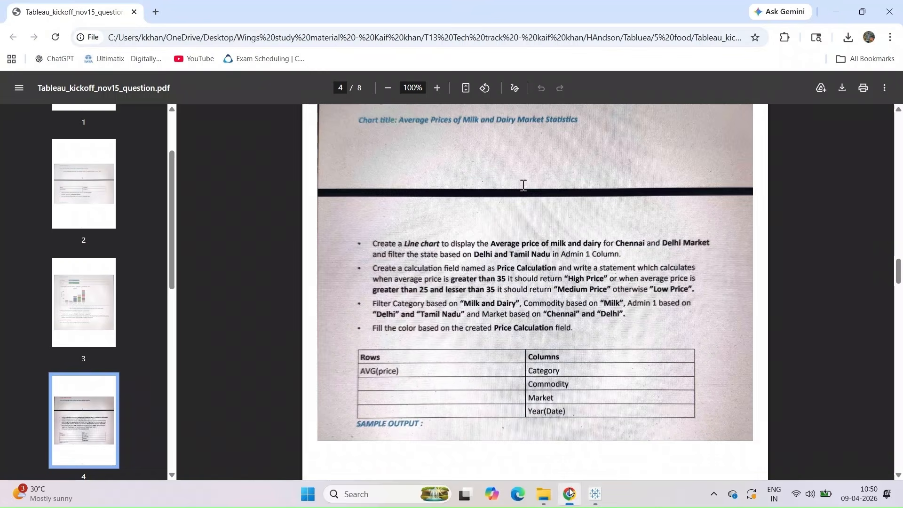
left_click(595, 494)
left_click_drag(38, 148, 141, 131)
left_click(366, 244)
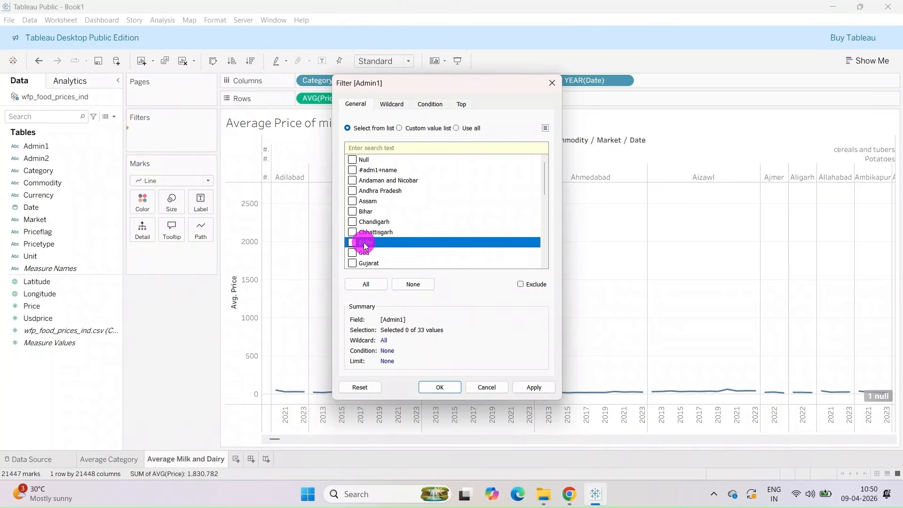
key("t")
left_click(352, 263)
left_click(534, 386)
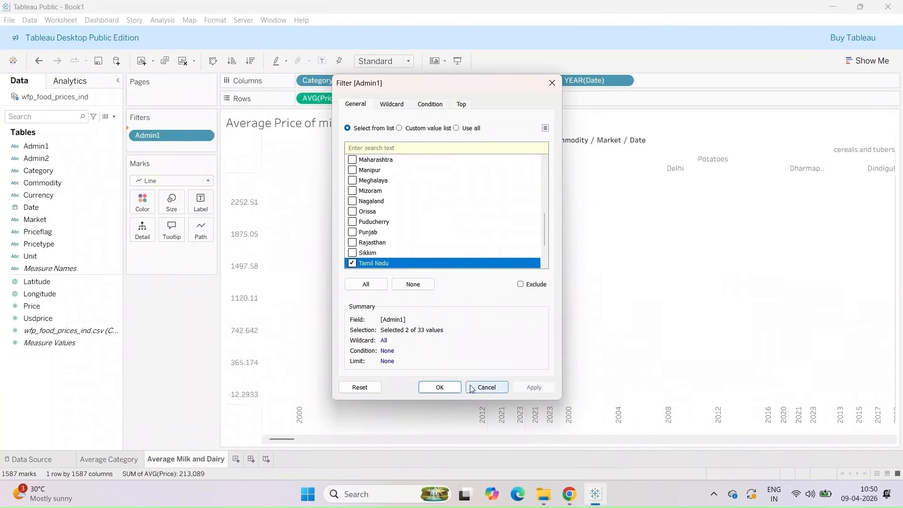
left_click(452, 388)
Check the calculation requirement in the question PDF and create a calculated field named "Price calcuation".
left_click(570, 494)
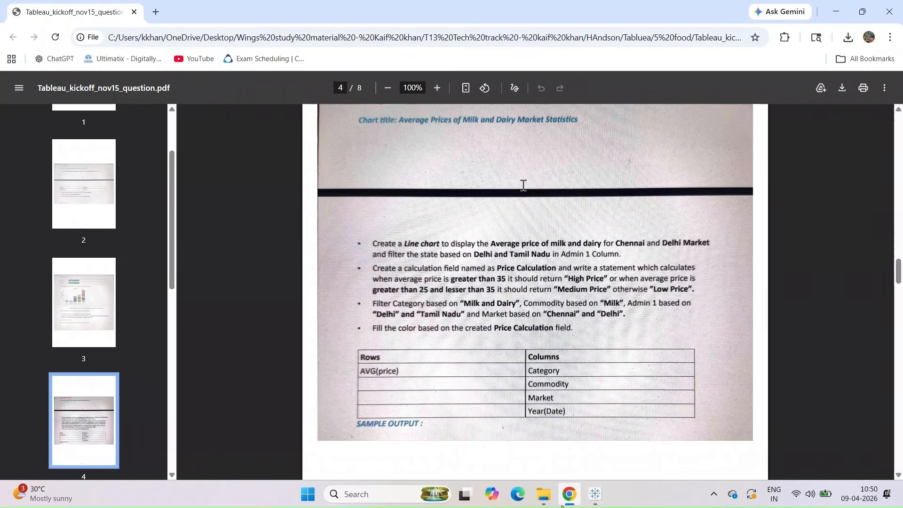
left_click(595, 494)
right_click(92, 403)
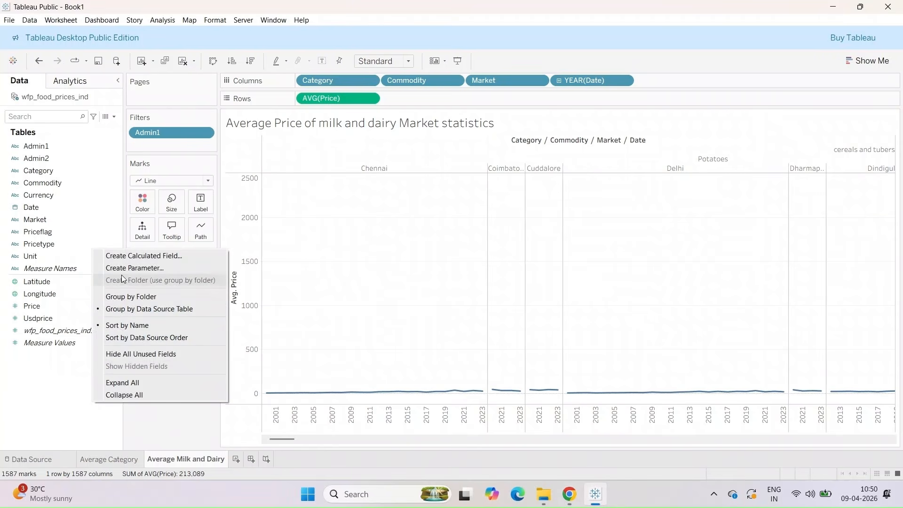
type("Price calcuation")
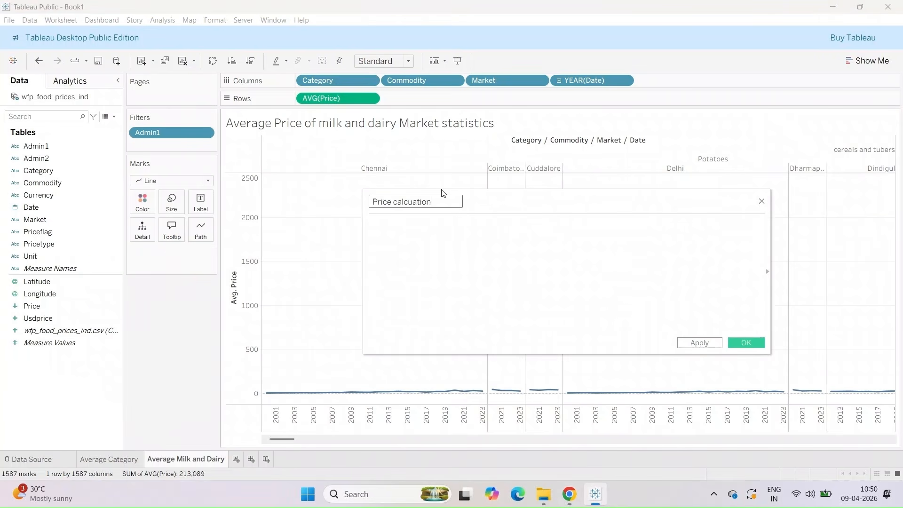
Begin the formula with IF AVG([Price]) > 35 THEN "High Price".
left_click(416, 227)
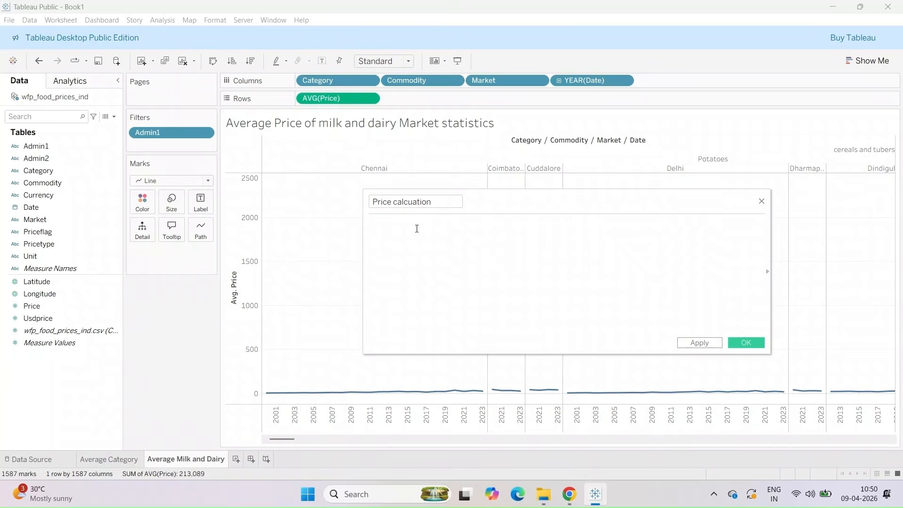
type("if avg(pri")
key("Return")
type("> 35 then")
key("Return")
type("\"High Price\"")
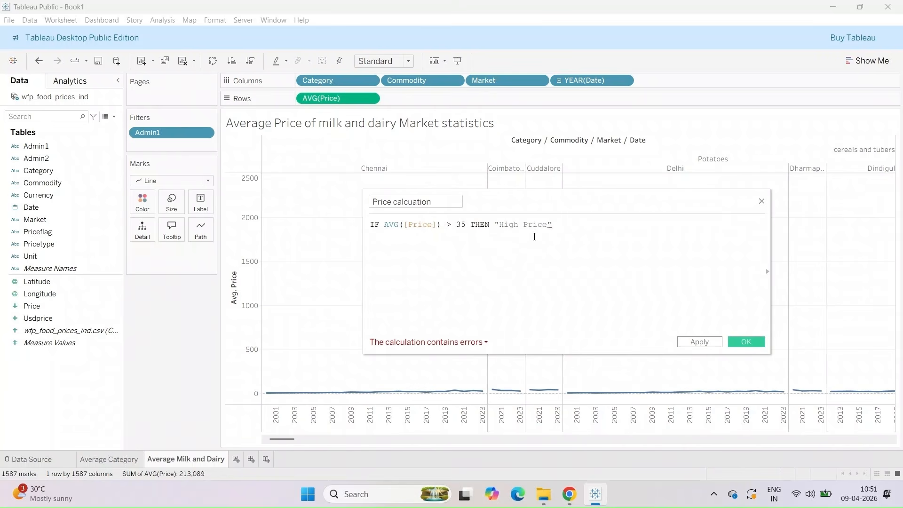
Add the second condition to the formula: ELSEIF AVG([Price]) > 25 and AVG([Price])<=35 THEN.
key("Return")
key("Return")
type("els")
key("Return")
type("avg")
key("Return")
type("pri")
key("Return")
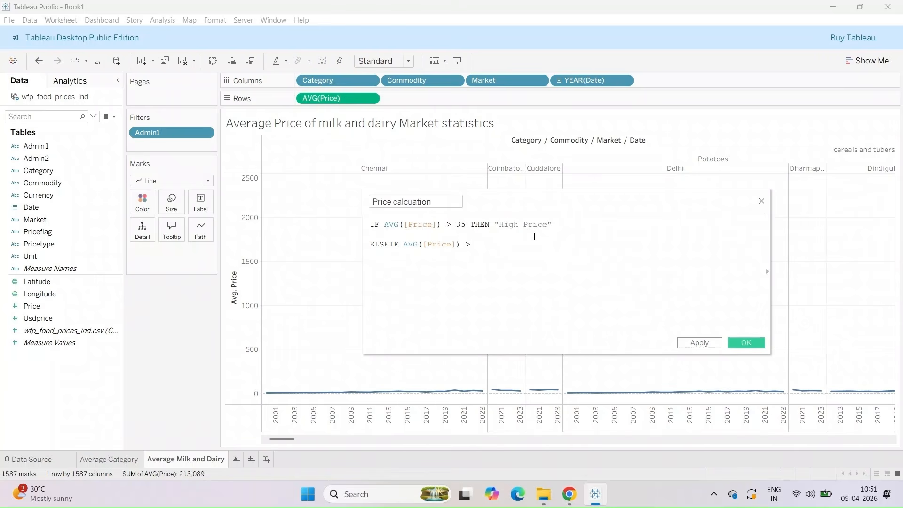
type("> 25 and AVG(p")
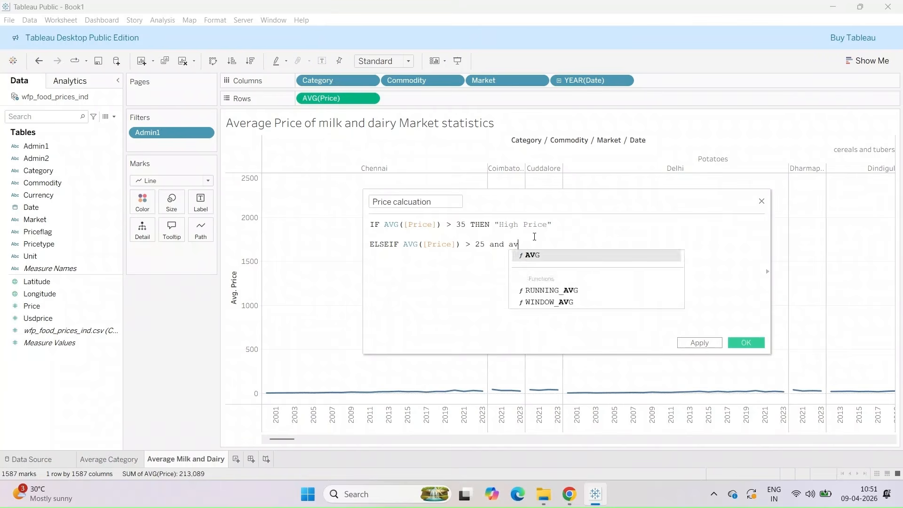
type("r")
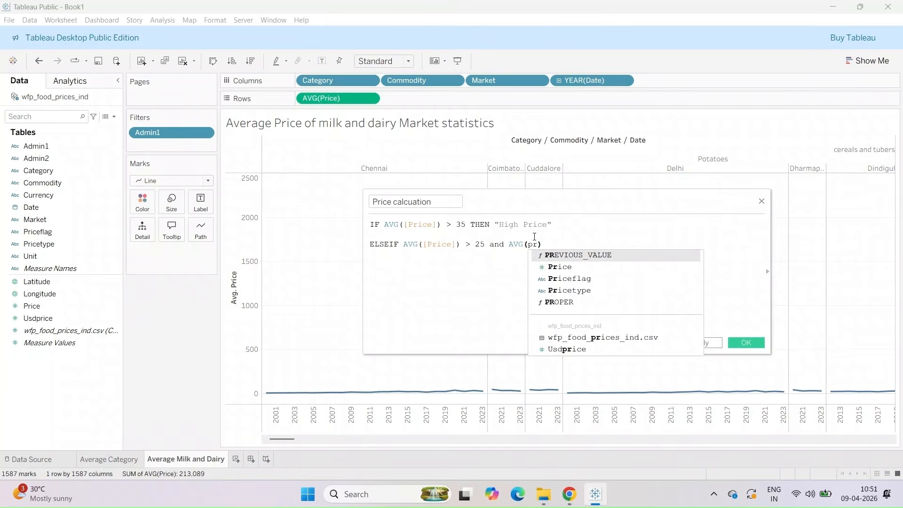
key("Down")
key("Return")
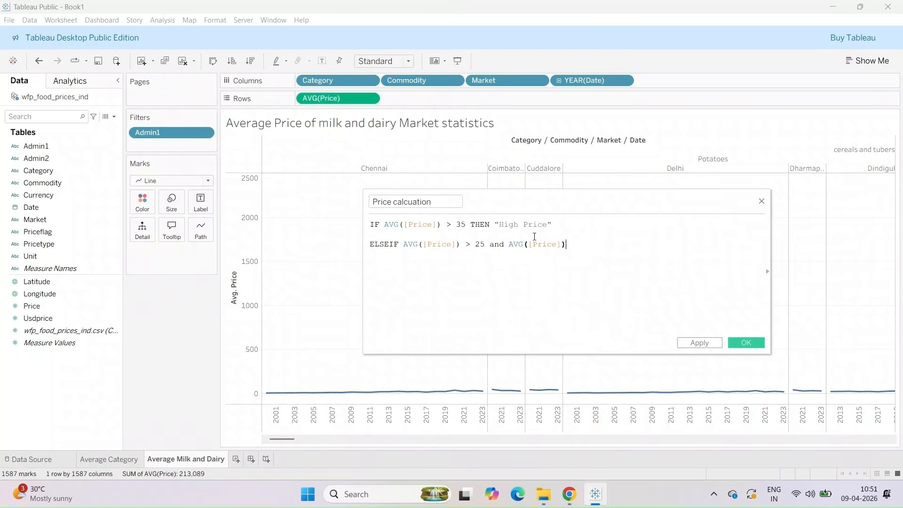
type("<=35 then")
key("Return")
Check the price labels in the question PDF and make the formula's second condition return "Medium Price".
left_click(578, 495)
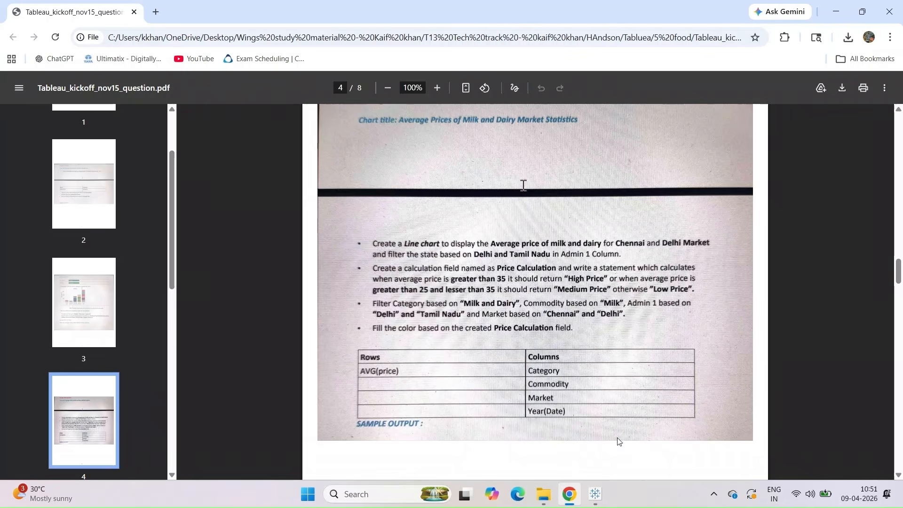
left_click(595, 494)
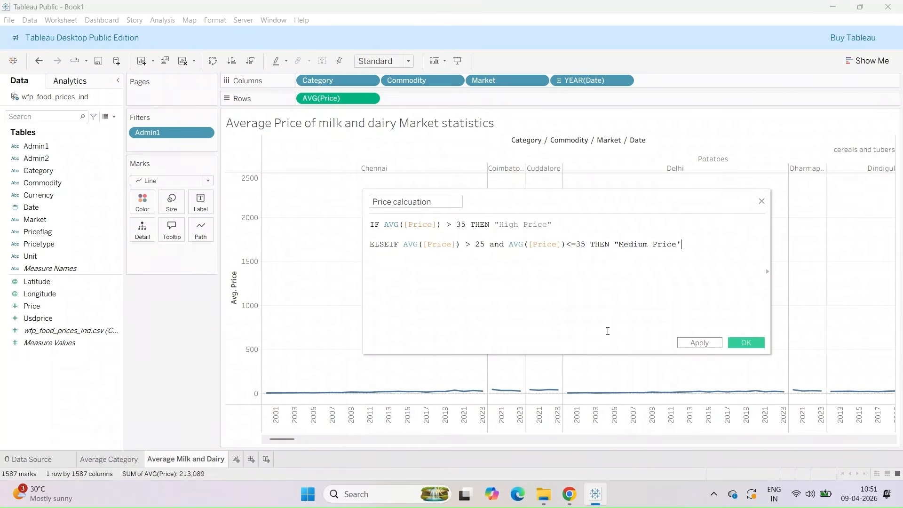
type("\"Medium Price\"")
Complete the formula with ELSE "Low Price" followed by END on its own line.
type("e")
key("Return")
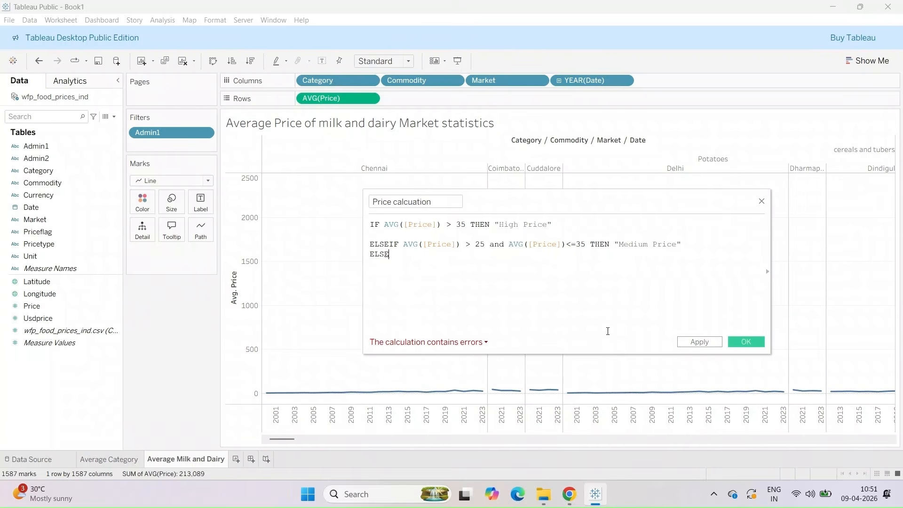
type("\"")
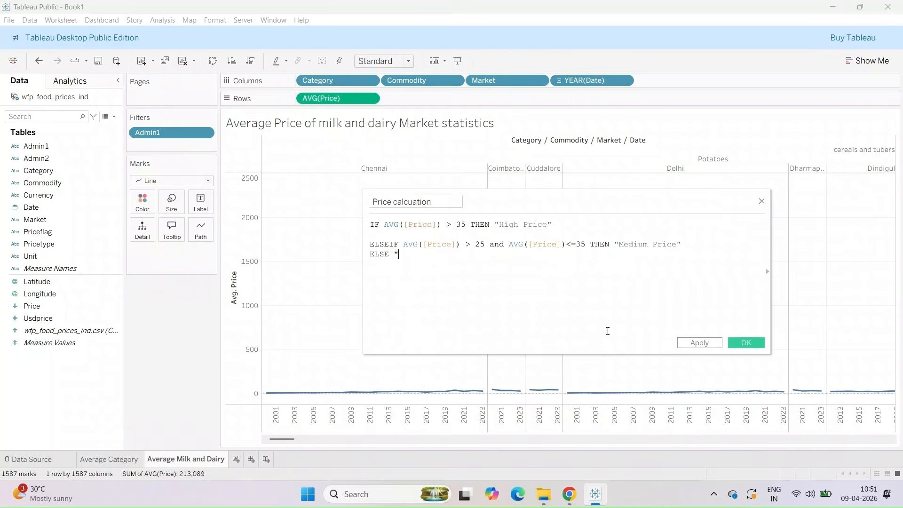
type("Low Price\" ")
type("e")
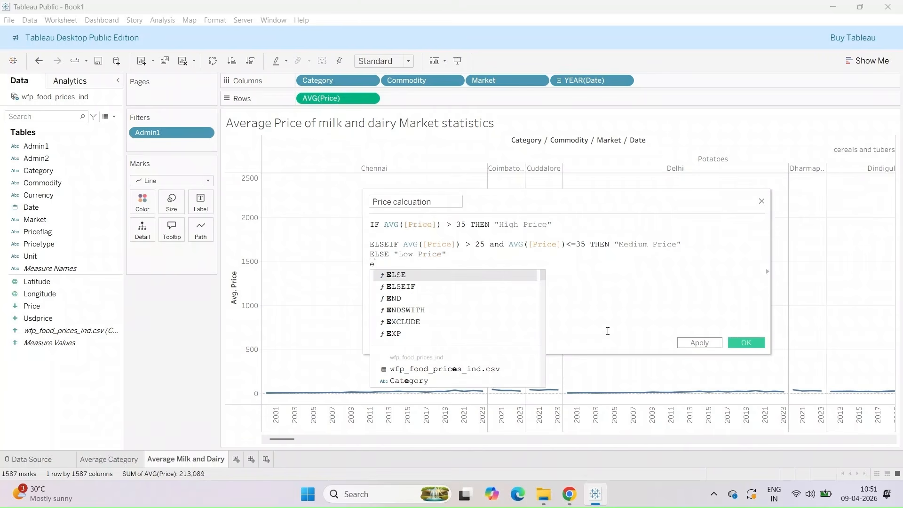
key("Down")
key("Down")
key("Return")
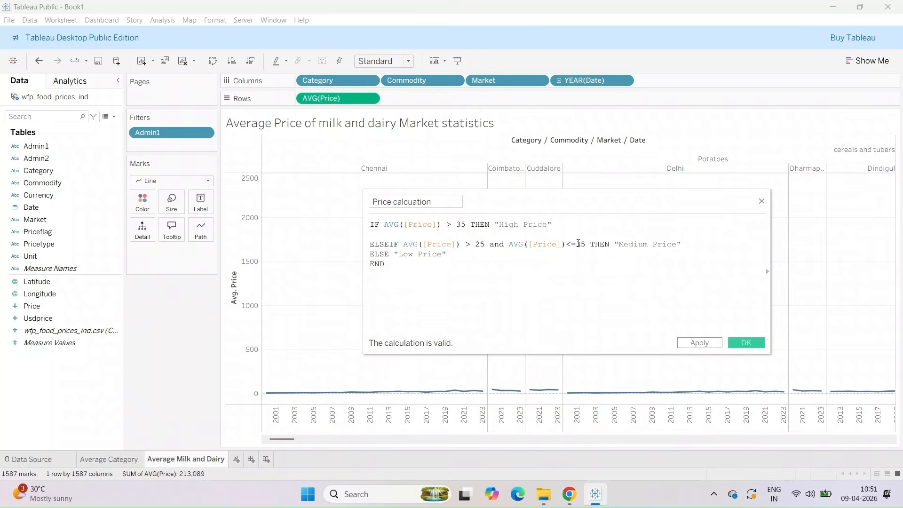
Remove the blank line after the formula's first condition, then apply and save the calculated field.
left_click(574, 228)
key("Delete")
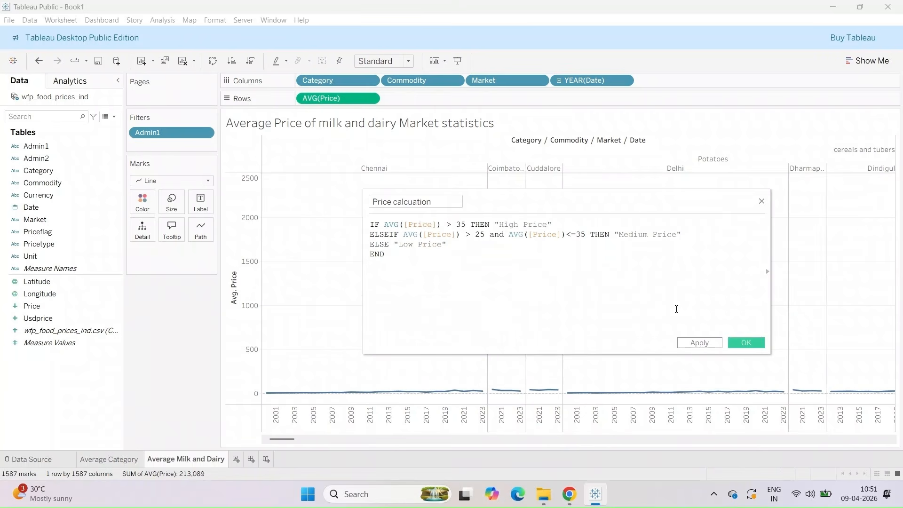
left_click(699, 342)
left_click(732, 342)
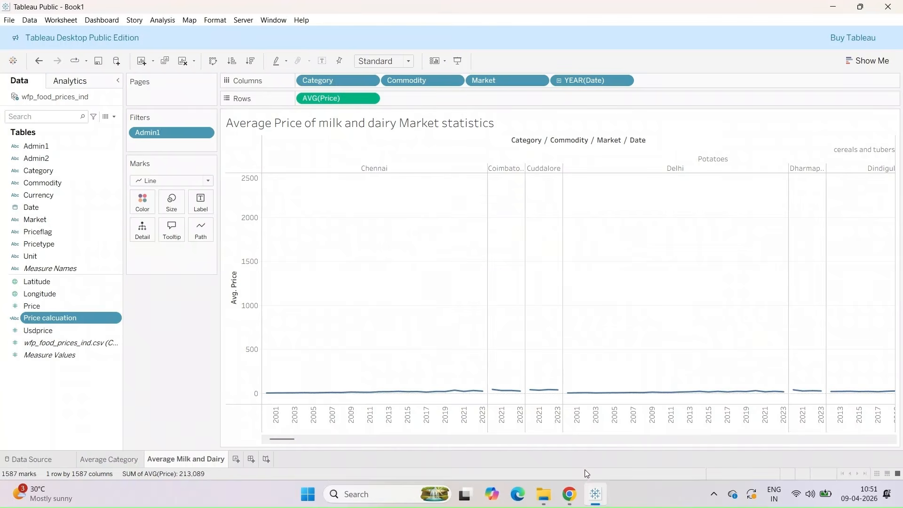
Check the filter requirements in the question PDF and filter the chart by Category, keeping only milk and dairy.
left_click(569, 493)
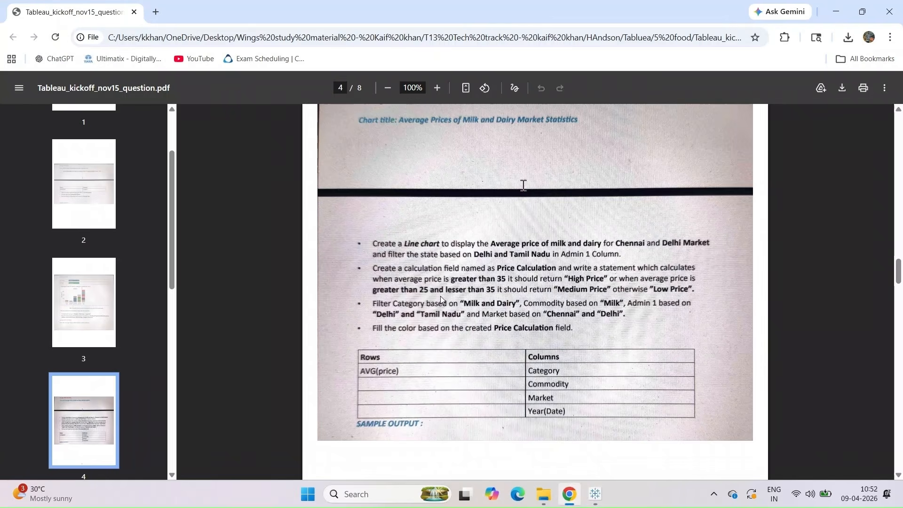
left_click(595, 495)
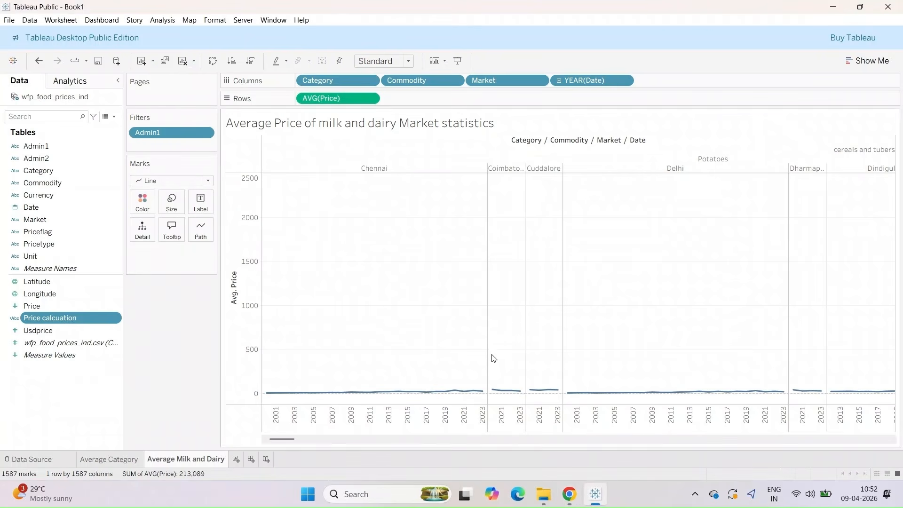
left_click(569, 493)
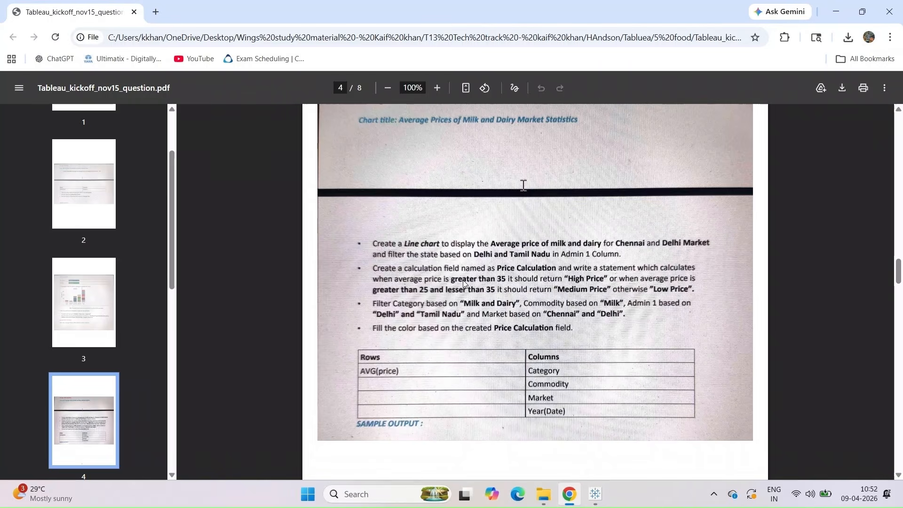
left_click(594, 501)
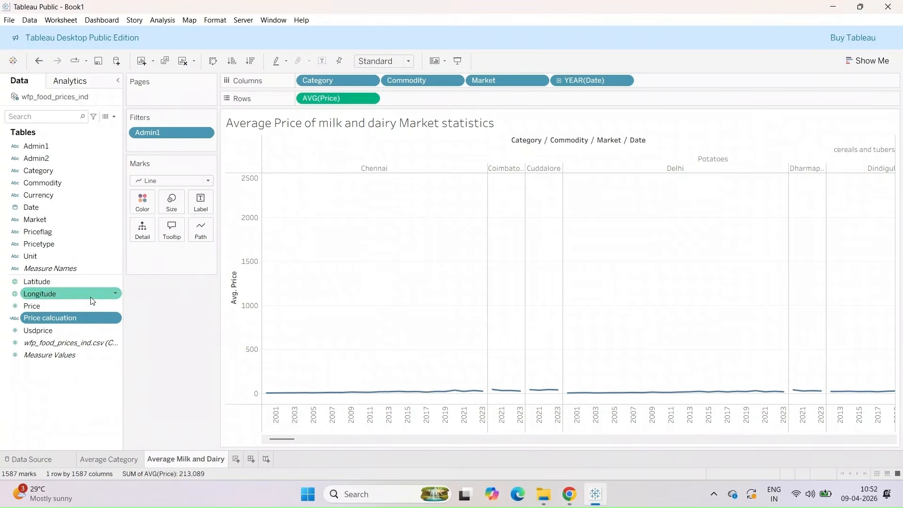
left_click_drag(38, 170, 146, 143)
left_click(410, 284)
left_click(352, 181)
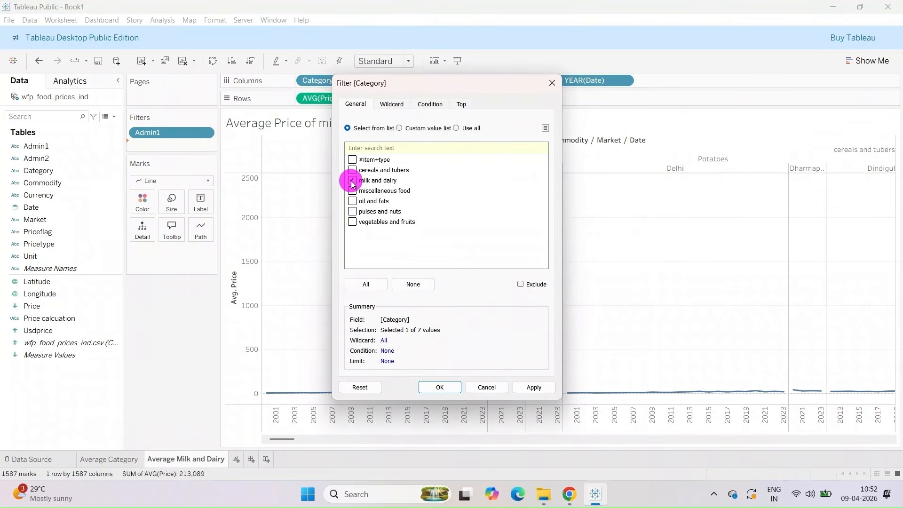
left_click(544, 390)
left_click(439, 388)
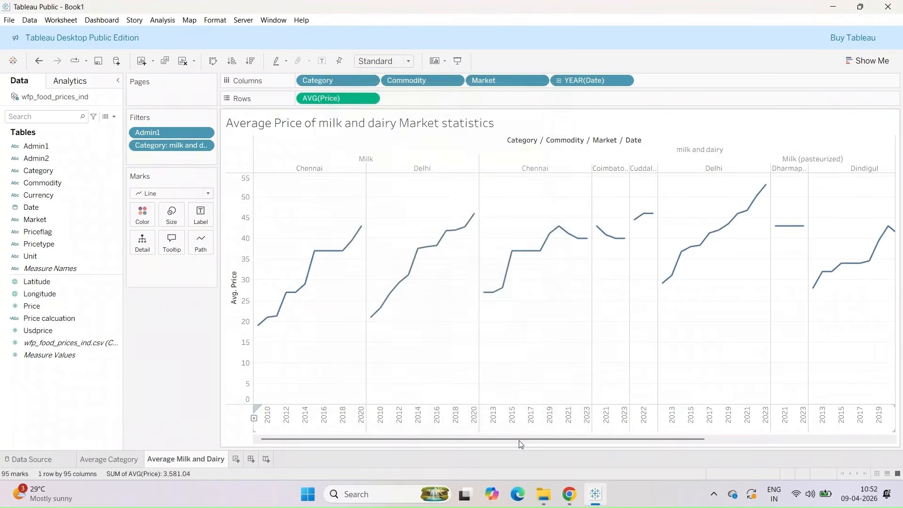
Check the commodity requirement in the question PDF and filter the chart by Commodity, keeping only Milk.
left_click(569, 494)
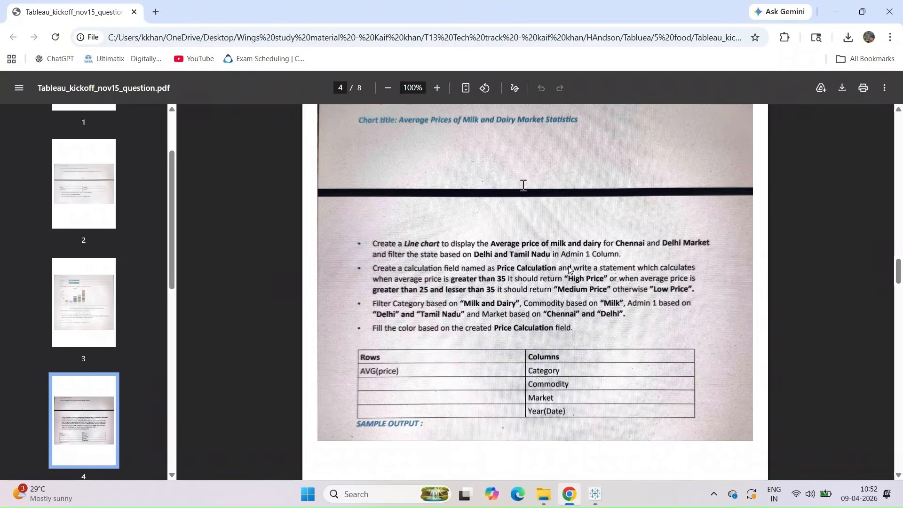
left_click(595, 499)
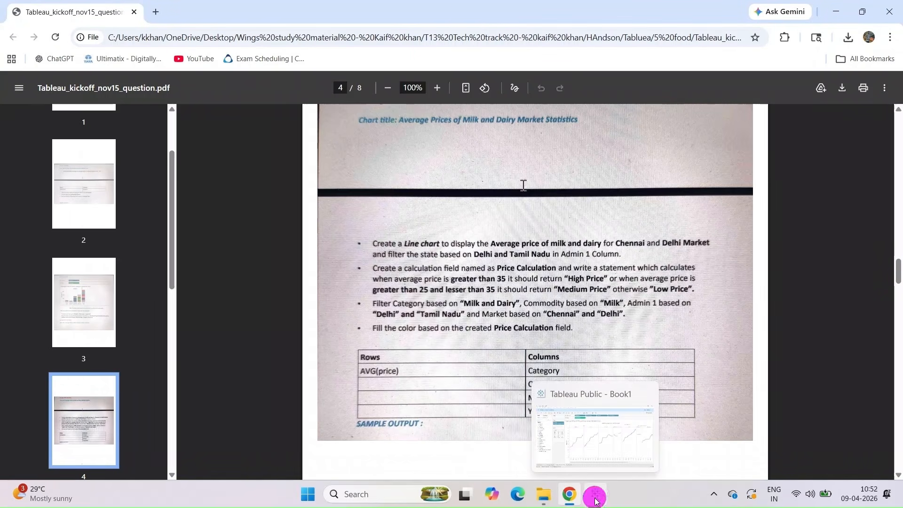
left_click(65, 188)
left_click_drag(65, 188, 170, 161)
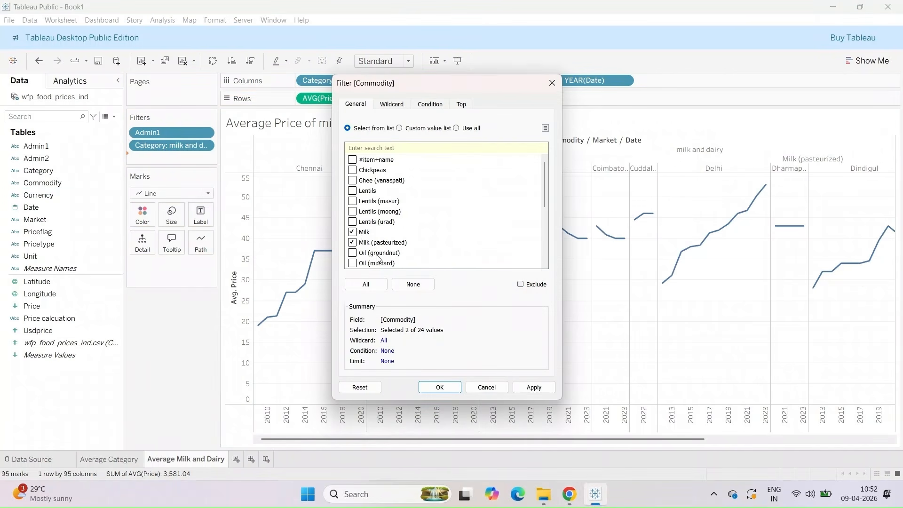
left_click(360, 248)
left_click(532, 386)
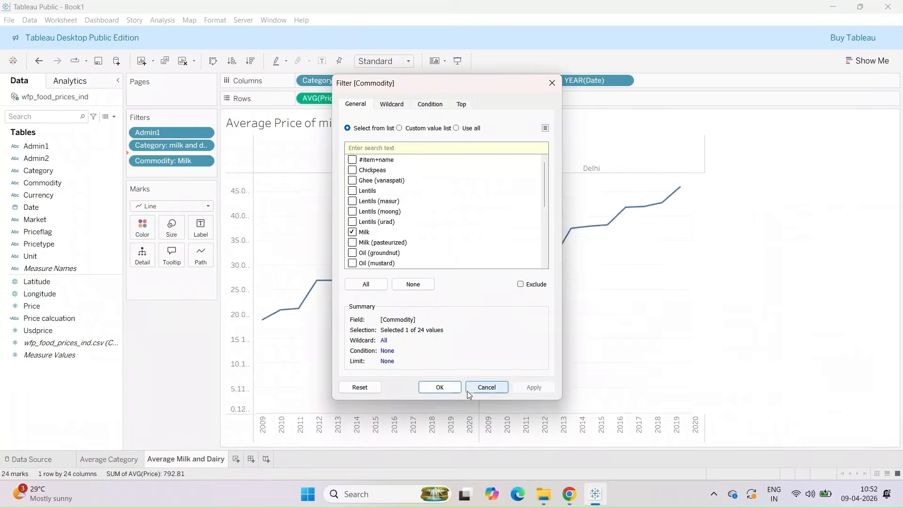
left_click(450, 388)
Check the state requirement in the question PDF and add Admin1 to the filters again, keeping its Delhi and Tamil Nadu selection.
left_click(599, 496)
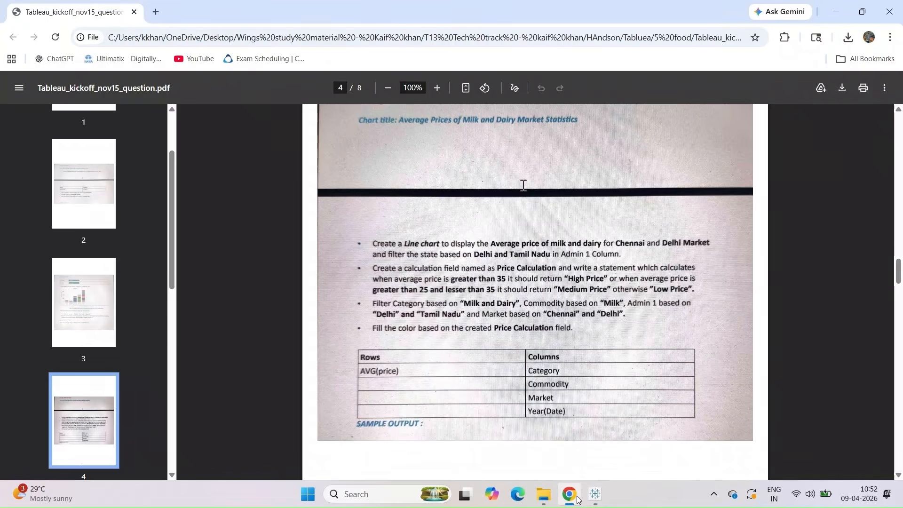
left_click(601, 500)
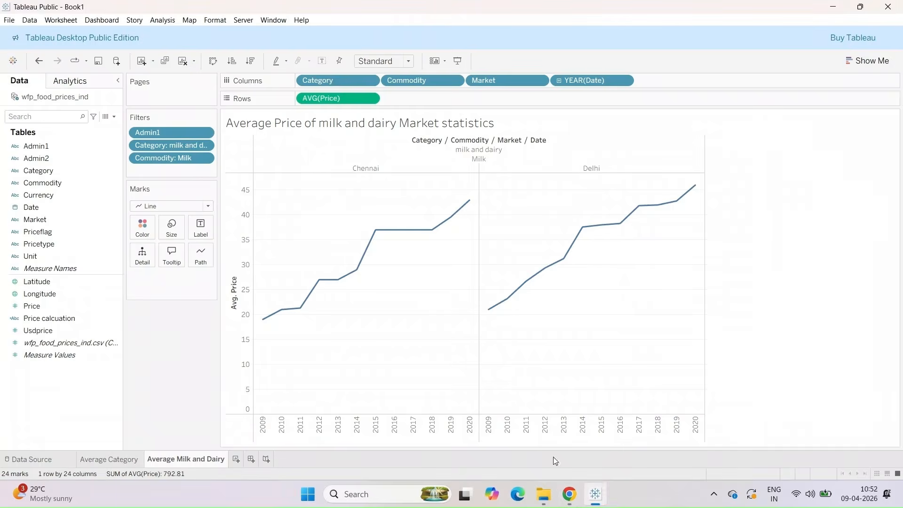
left_click_drag(42, 145, 148, 170)
scroll(373, 253, "down", 8)
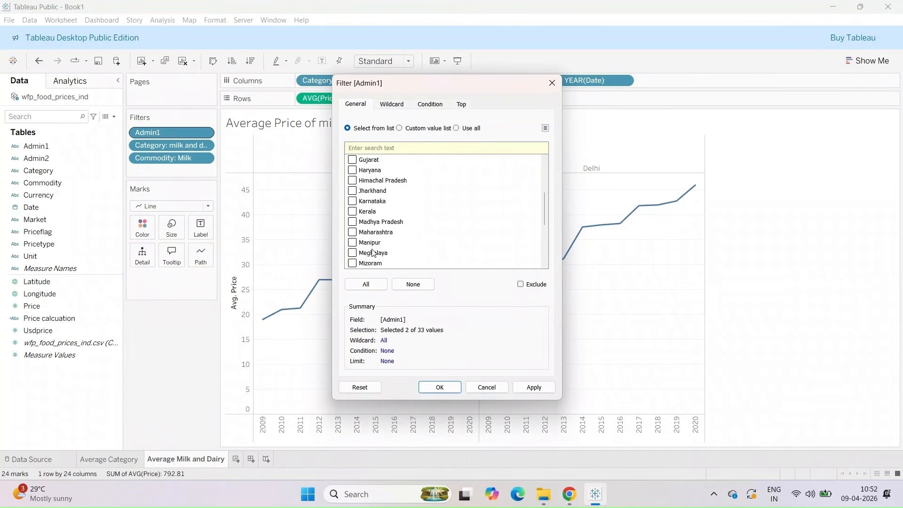
left_click(442, 387)
Add a Market filter that keeps Chennai and Delhi, checking the selection against the question PDF.
left_click(568, 494)
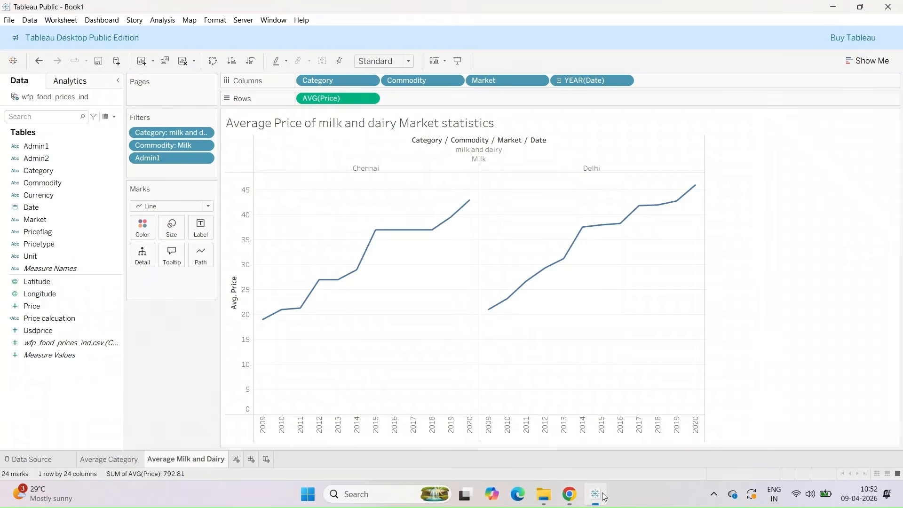
left_click(595, 493)
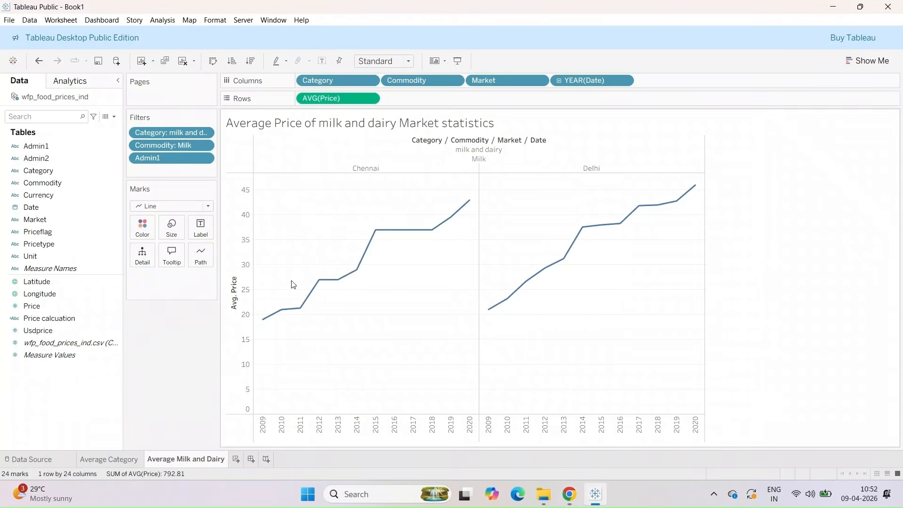
left_click(51, 219)
left_click_drag(52, 218, 144, 170)
scroll(415, 211, "down", 7)
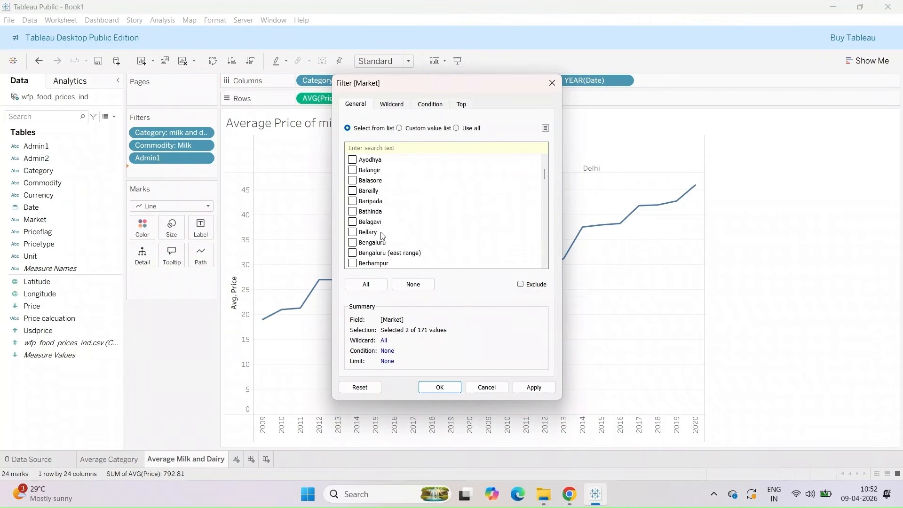
scroll(384, 235, "down", 4)
scroll(383, 235, "down", 7)
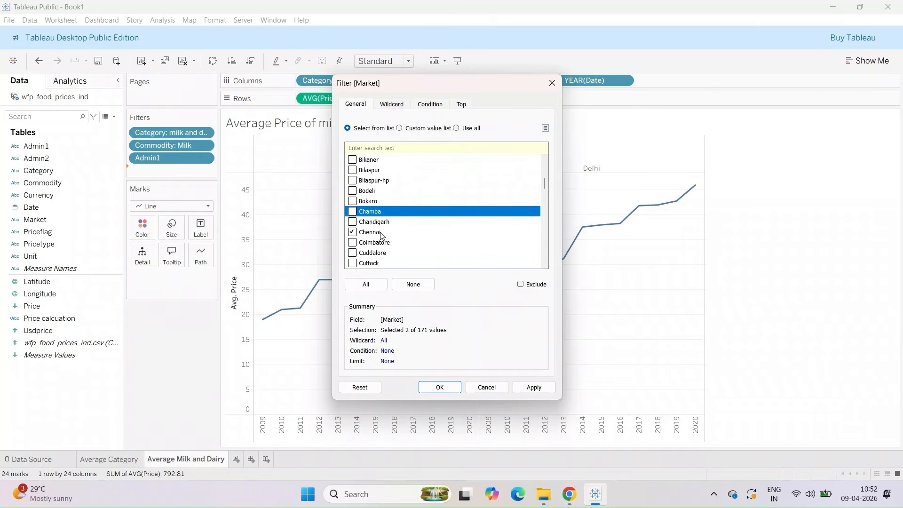
scroll(441, 224, "down", 20)
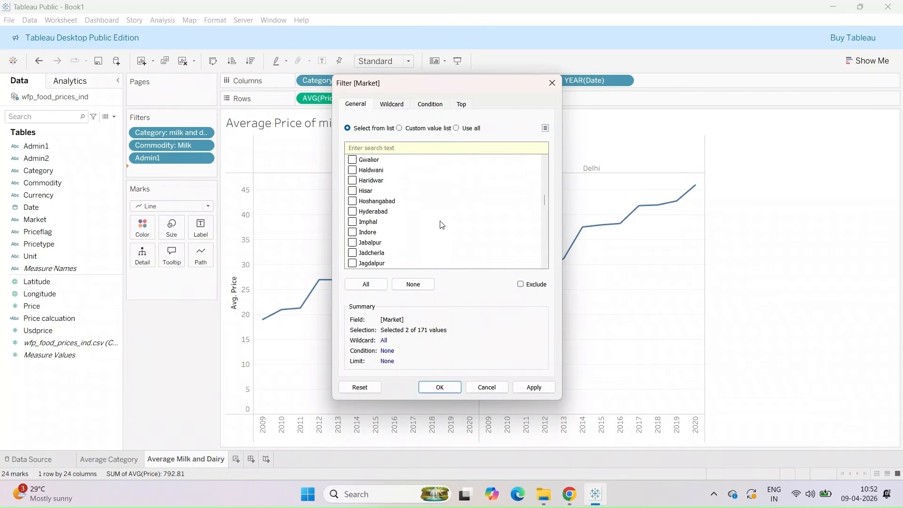
scroll(442, 225, "down", 20)
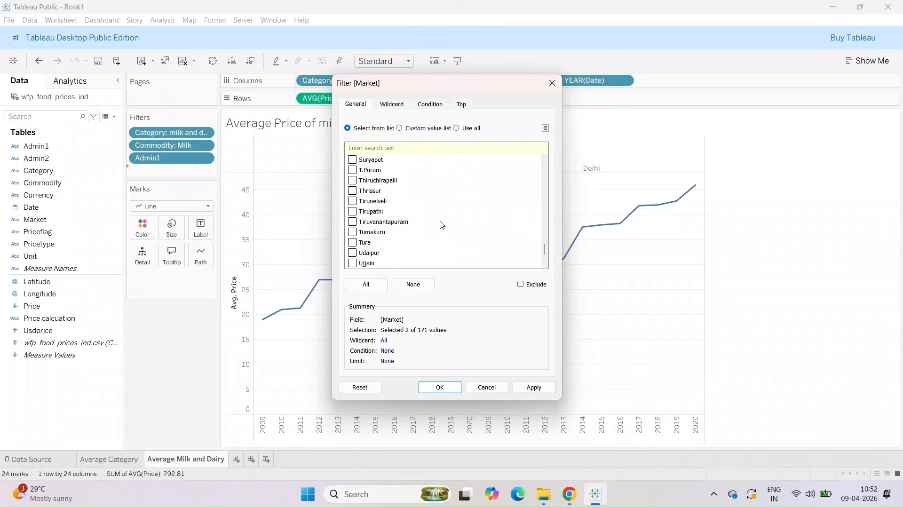
left_click(569, 493)
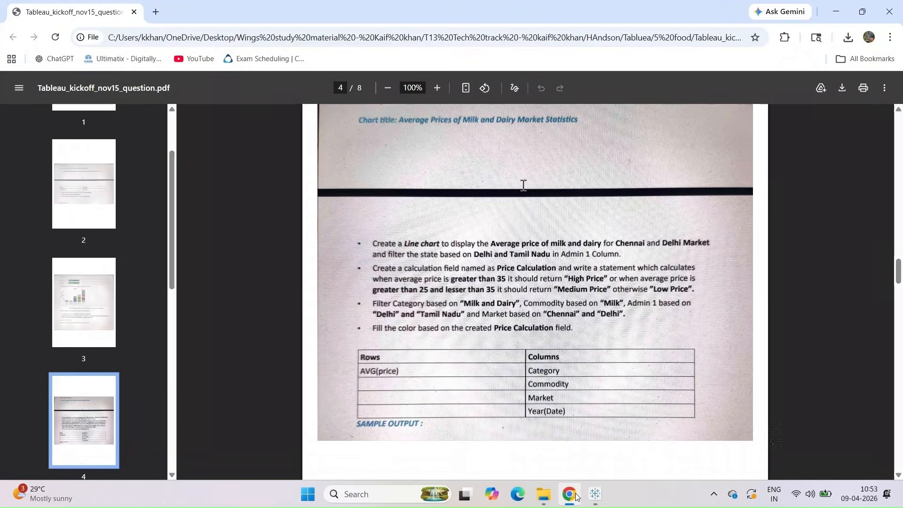
left_click(594, 494)
left_click(534, 387)
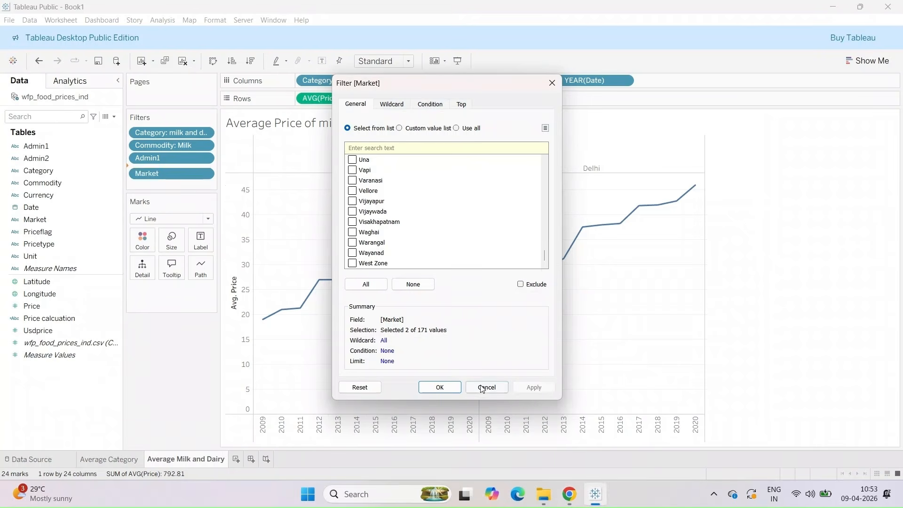
left_click(439, 386)
Check the color requirement in the question PDF and color the chart lines by the Price calcuation field.
left_click(569, 494)
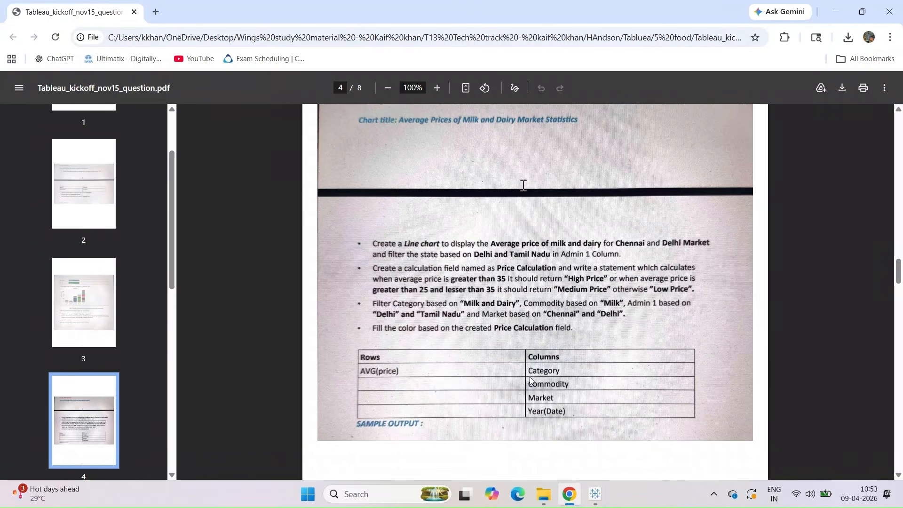
left_click(594, 494)
left_click_drag(57, 318, 143, 239)
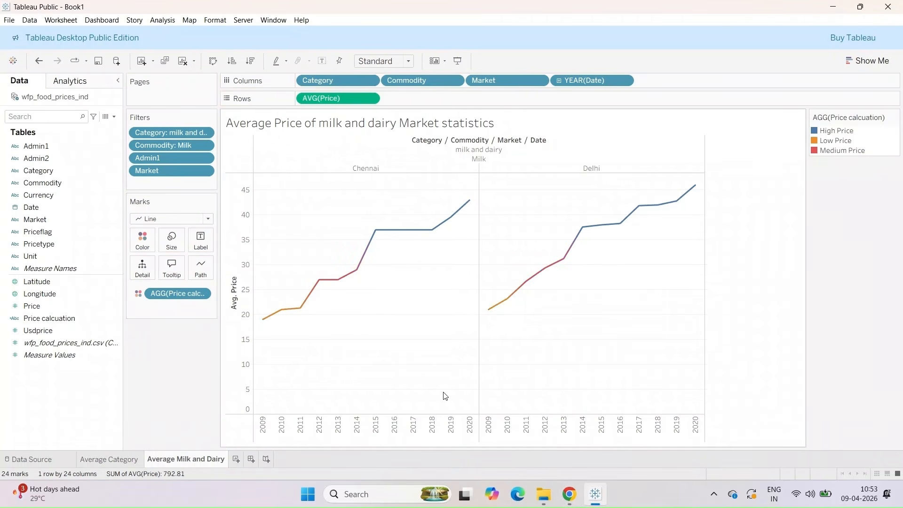
Compare the milk and dairy line chart with the sample output in the question PDF and rotate its year labels to horizontal.
left_click(569, 493)
scroll(533, 368, "down", 9)
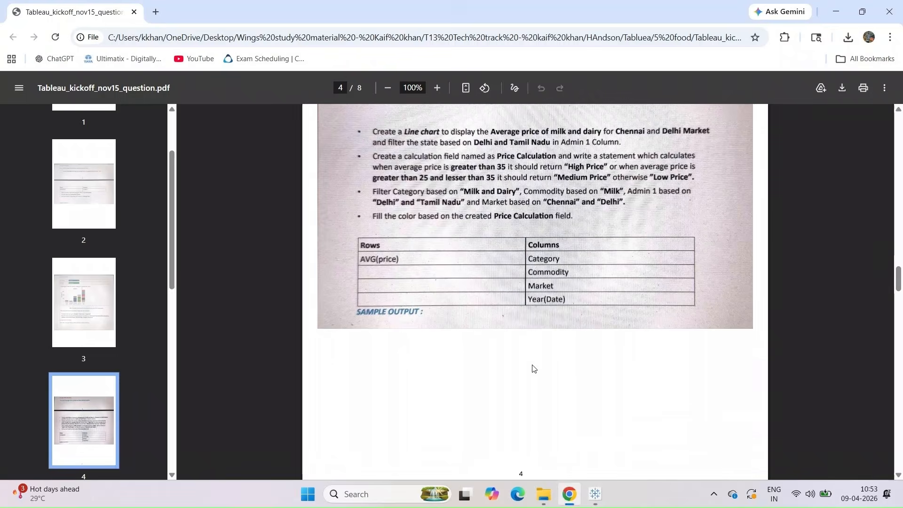
scroll(531, 365, "down", 2)
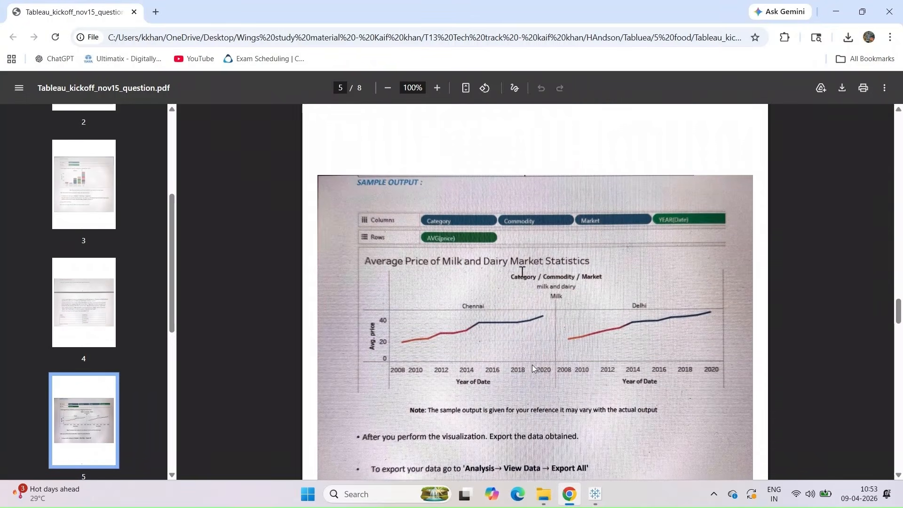
left_click(595, 496)
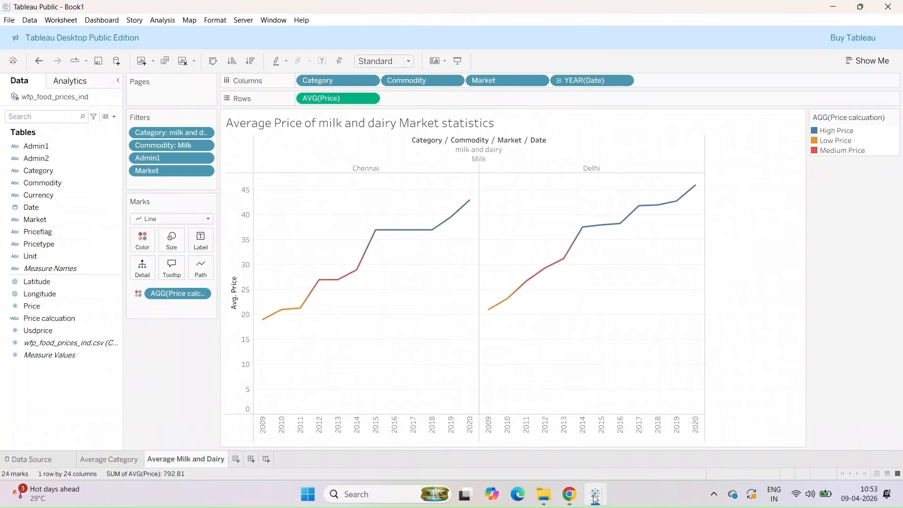
right_click(412, 440)
left_click(346, 439)
left_click(338, 425)
right_click(337, 431)
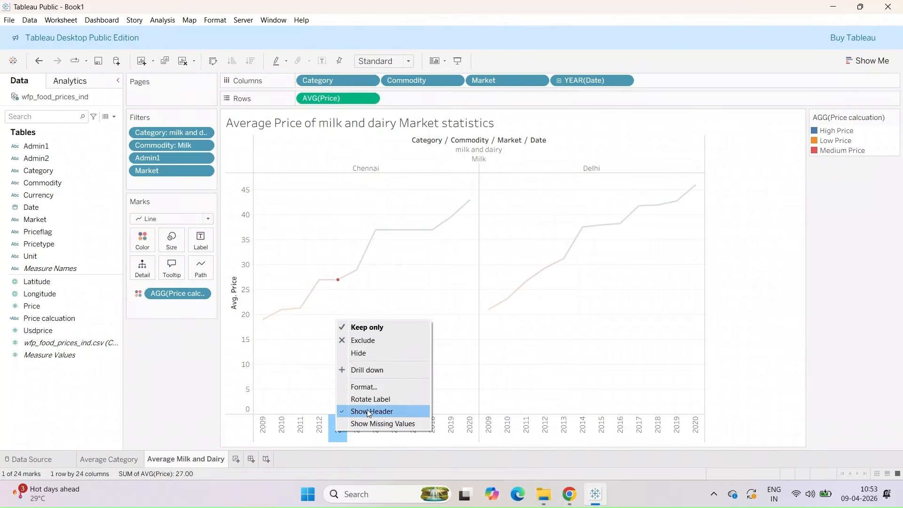
left_click(431, 397)
left_click(252, 389)
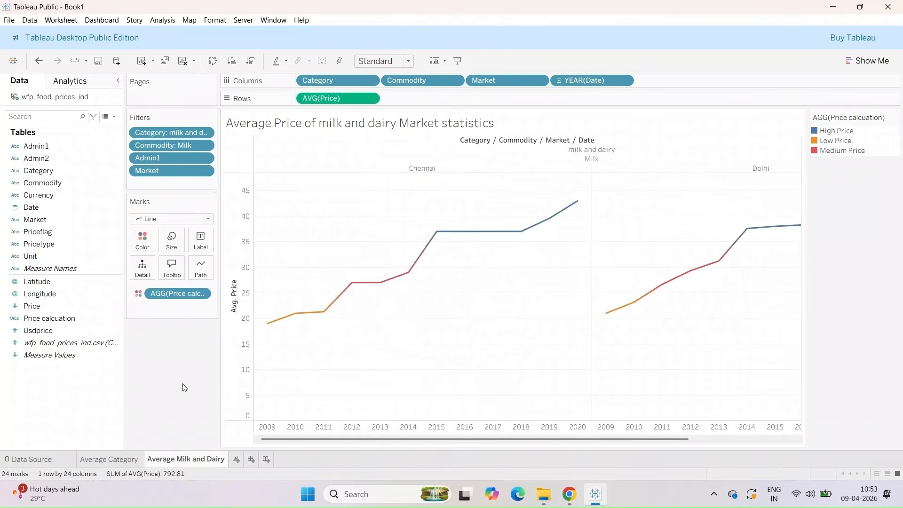
left_click_drag(588, 438, 427, 446)
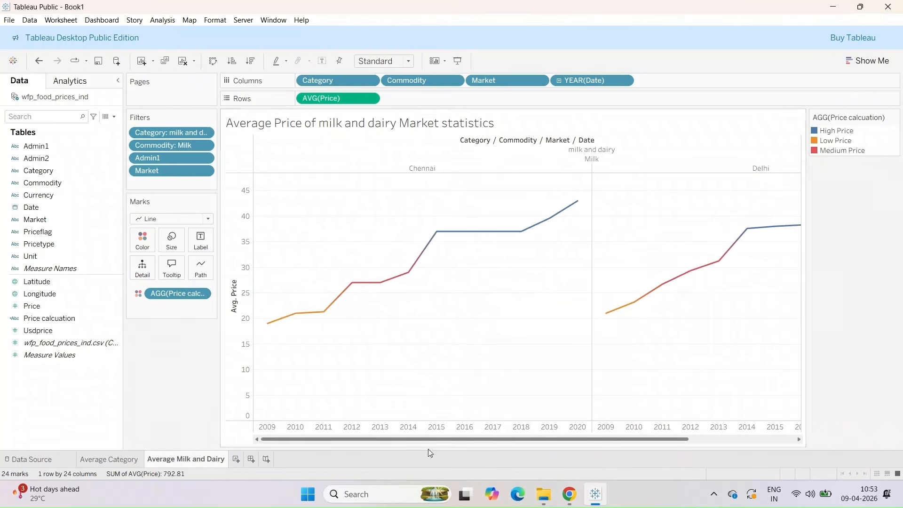
Find the next chart's requirements in the question PDF and add a new worksheet named Food Price Capital.
left_click(569, 494)
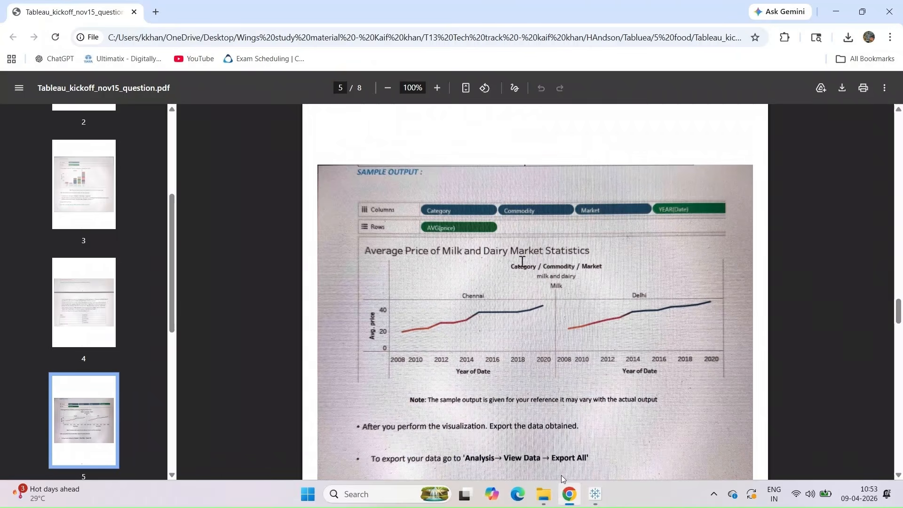
scroll(538, 368, "down", 3)
scroll(538, 372, "down", 10)
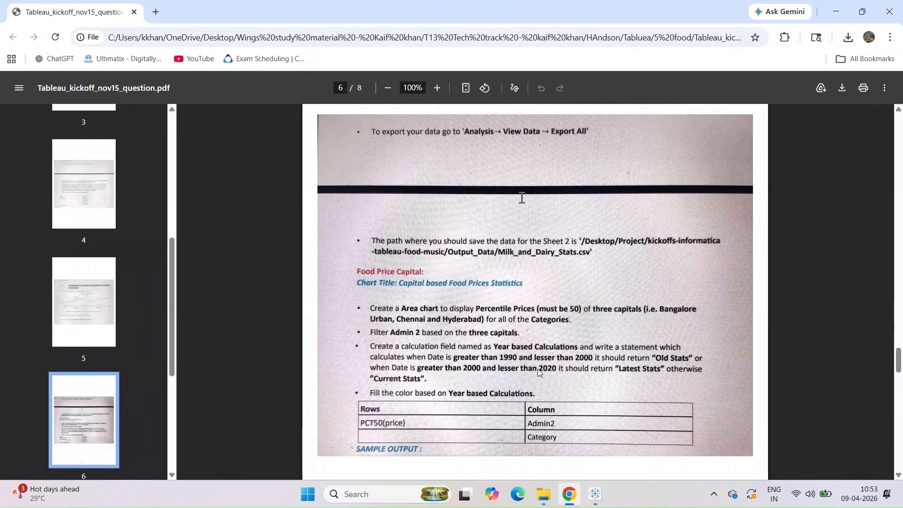
left_click(593, 493)
left_click(236, 459)
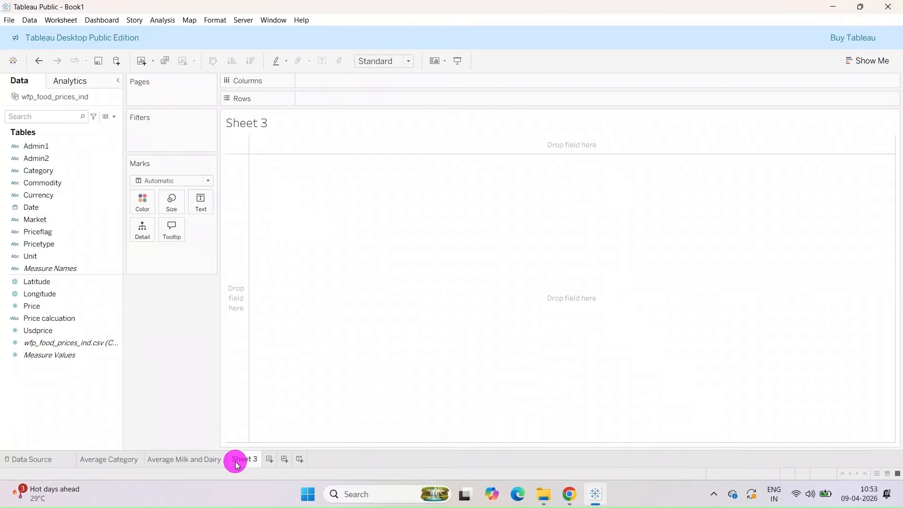
double_click(238, 462)
type("Food Price Capital")
key("Return")
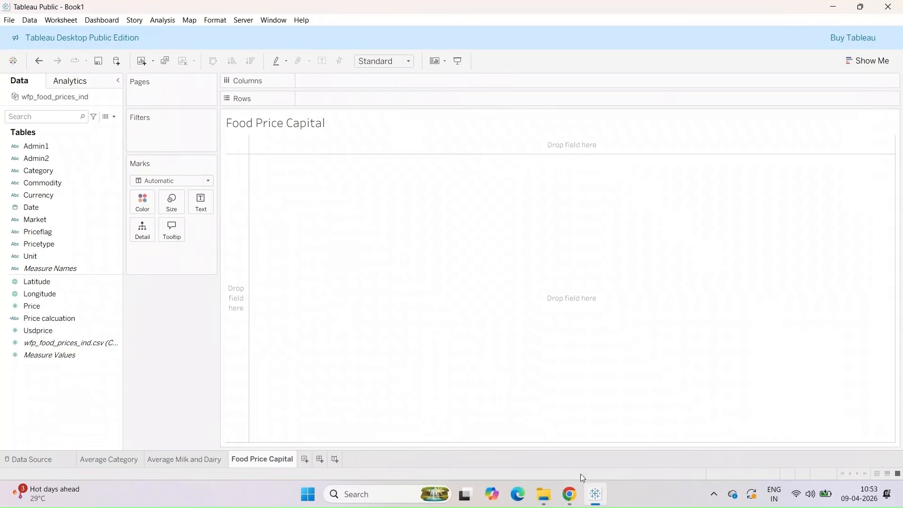
Check the chart title in the question PDF and enter "Capital food based Price statistics" as the worksheet title.
left_click(578, 494)
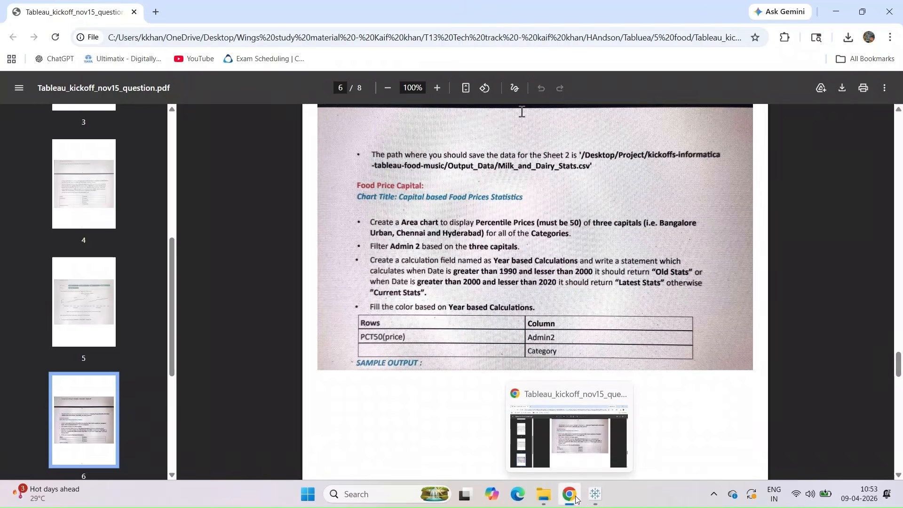
left_click(596, 493)
left_click(301, 124)
left_click(396, 200)
key("ctrl+a")
type("Capitqa")
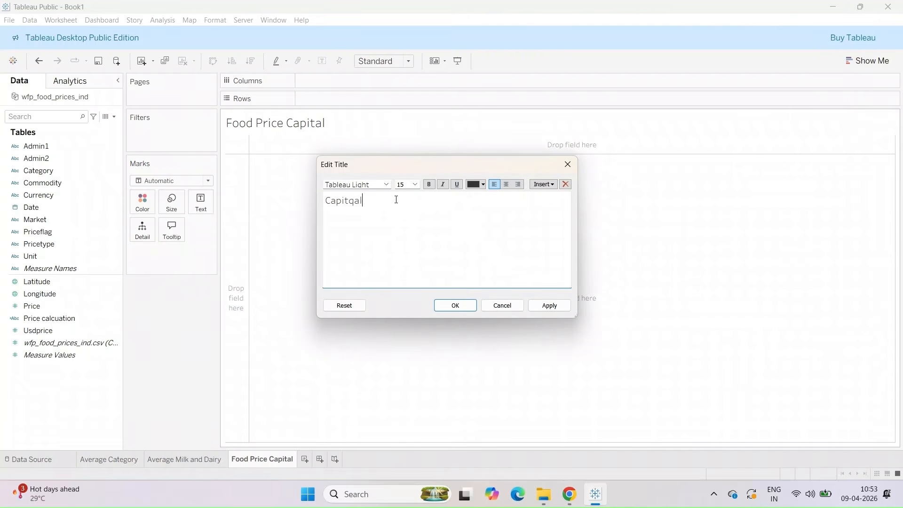
type(" food based Price statistics")
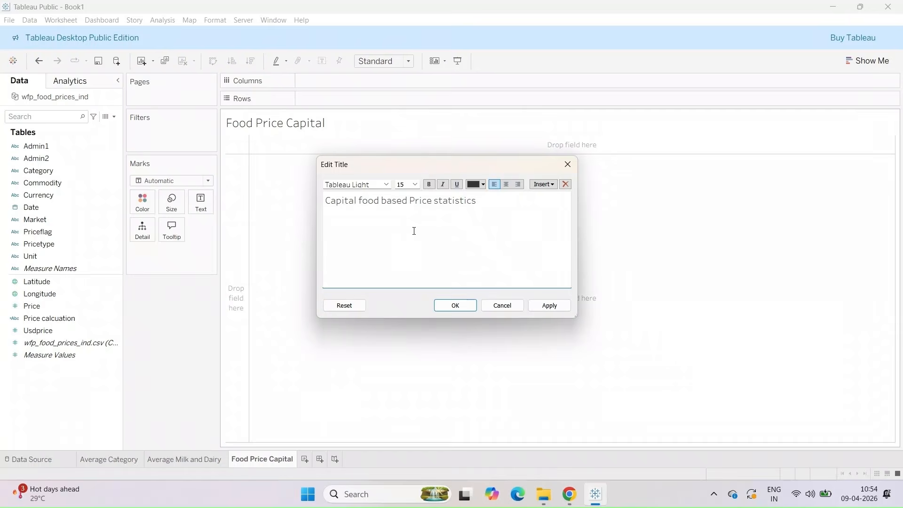
Recheck the title in the question PDF, correct the wording to "Capital based food Price statistics" and apply it.
left_click(571, 495)
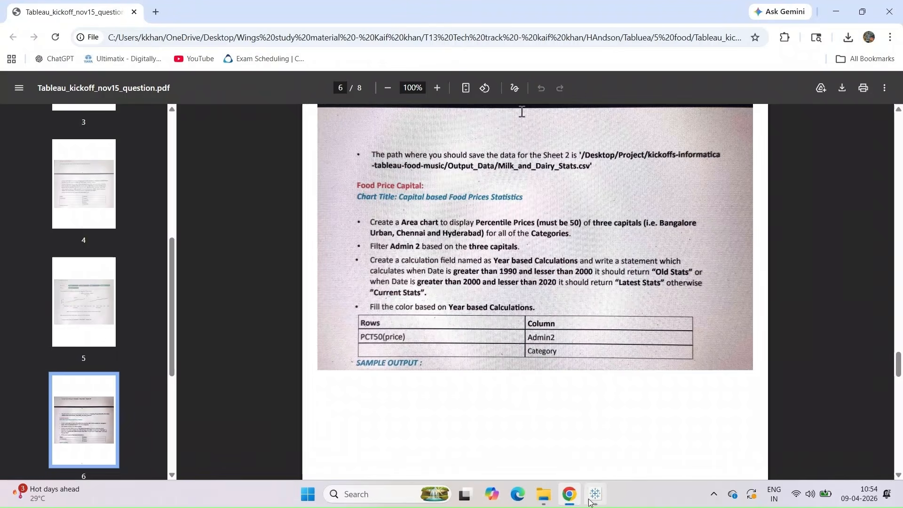
left_click(592, 497)
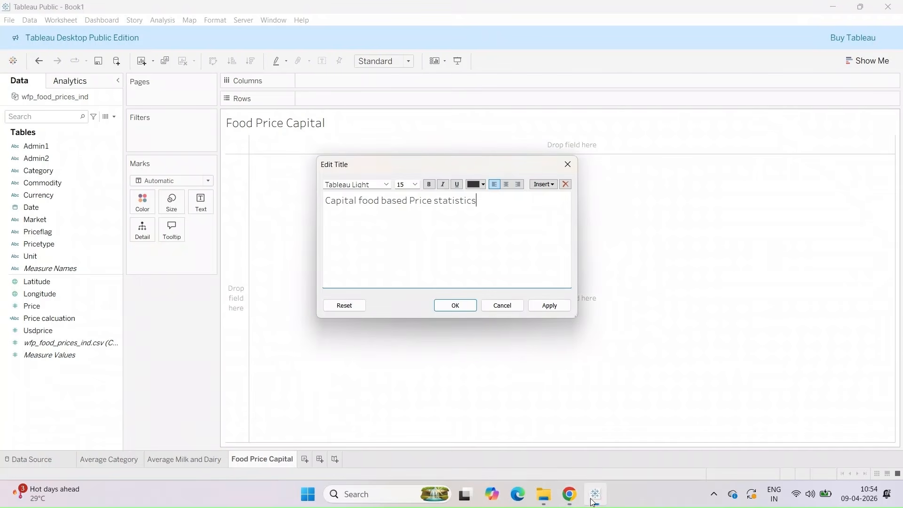
left_click(405, 203)
type("food")
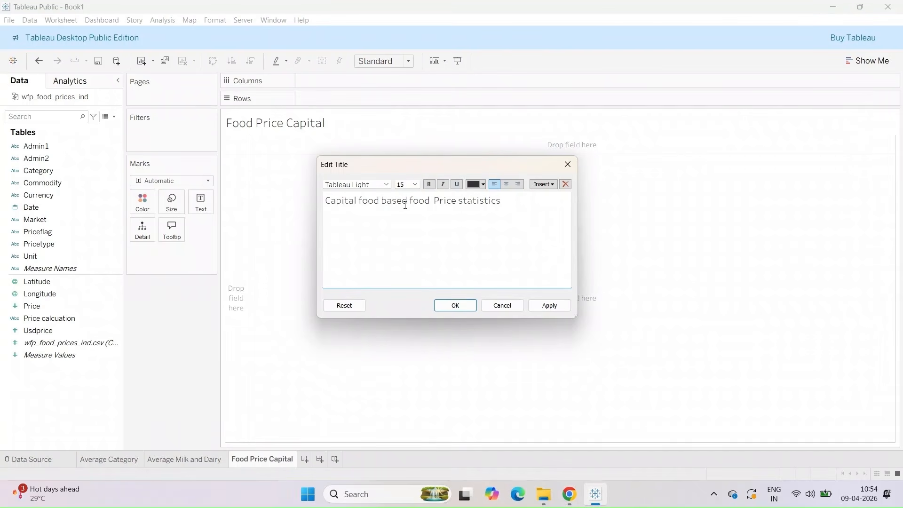
key("Delete")
key("Delete")
key("Delete")
key("BackSpace")
key("BackSpace")
key("BackSpace")
key("BackSpace")
key("BackSpace")
type("bas")
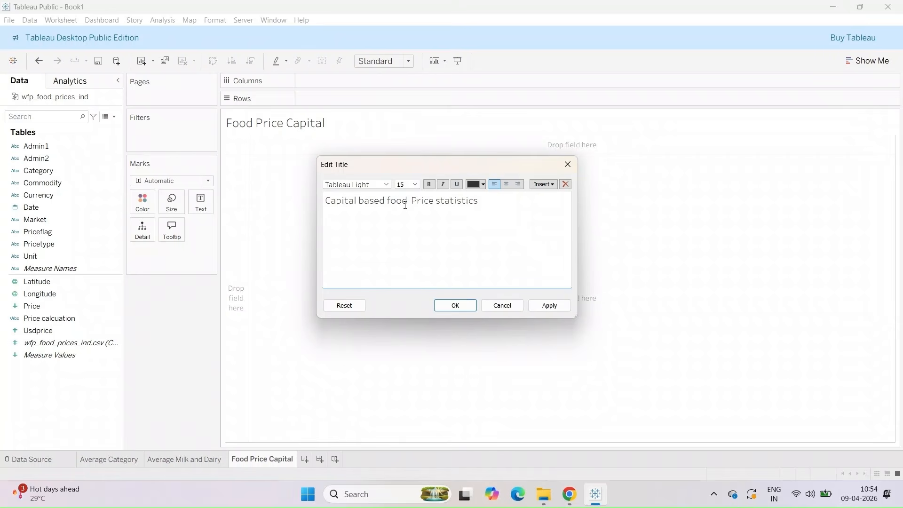
left_click(541, 304)
left_click(463, 304)
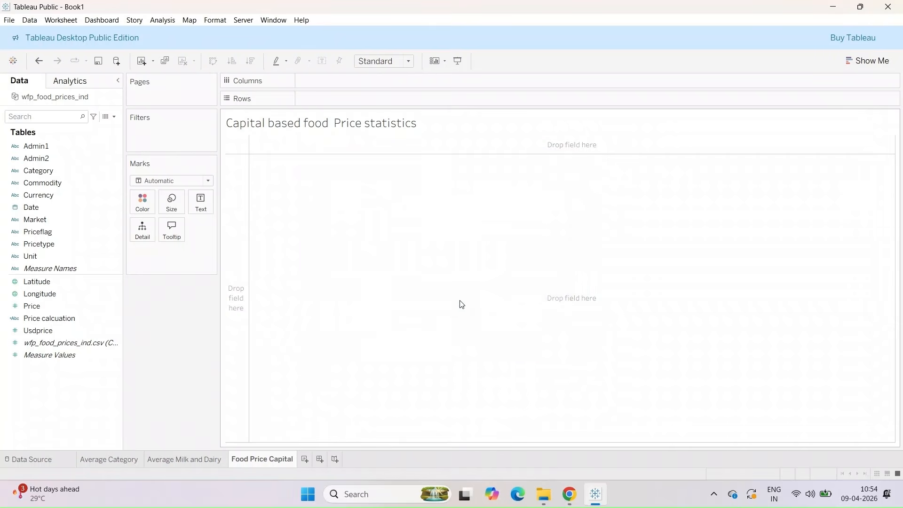
Check the row requirement in the question PDF and place Price on the rows as its 50th percentile.
left_click(569, 493)
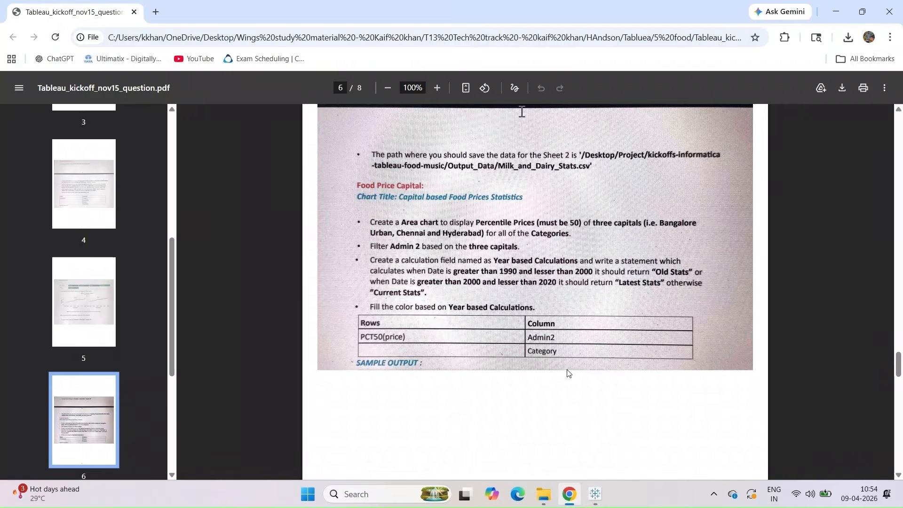
left_click(601, 492)
left_click(39, 308)
mouse_move(39, 308)
left_mouse_down()
mouse_move(320, 136)
mouse_move(320, 102)
left_mouse_up()
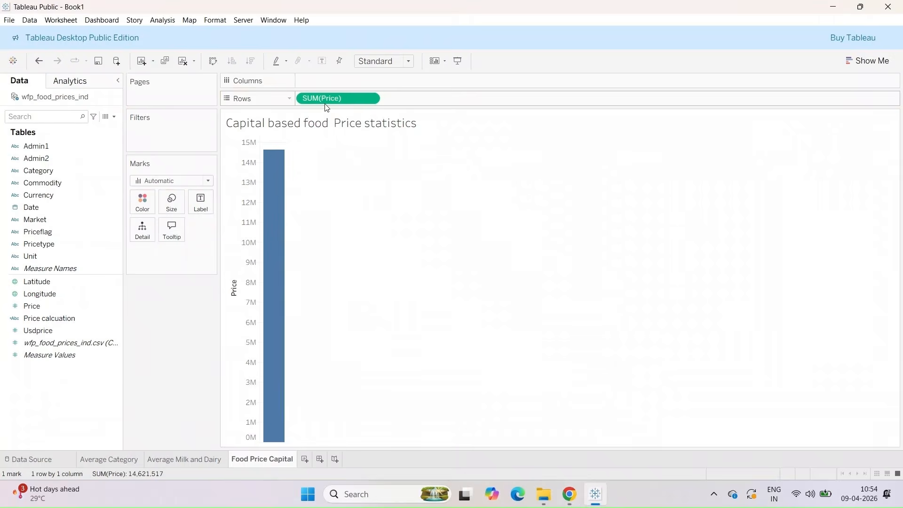
left_click(371, 97)
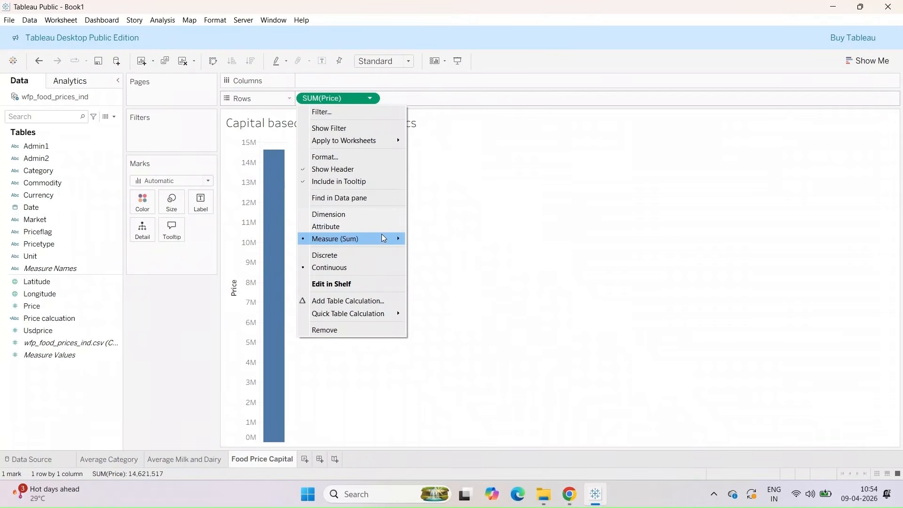
mouse_move(402, 239)
mouse_move(463, 332)
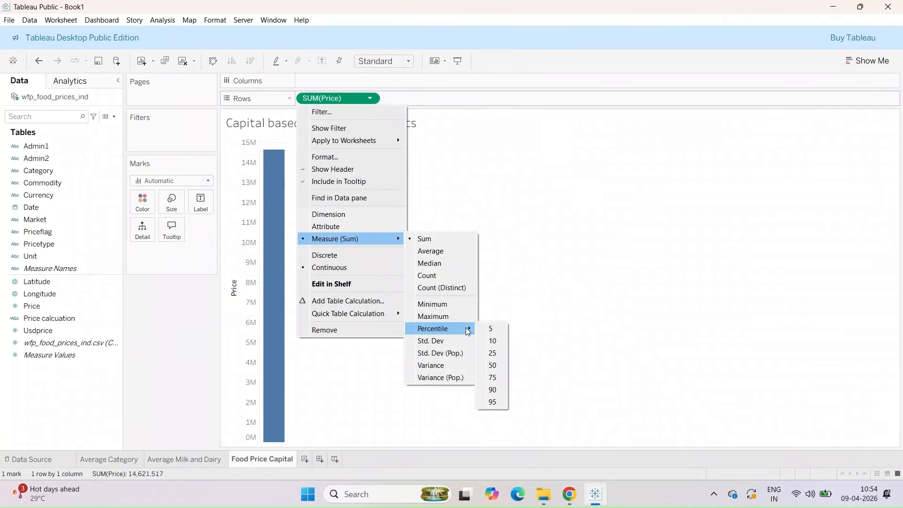
left_click(498, 364)
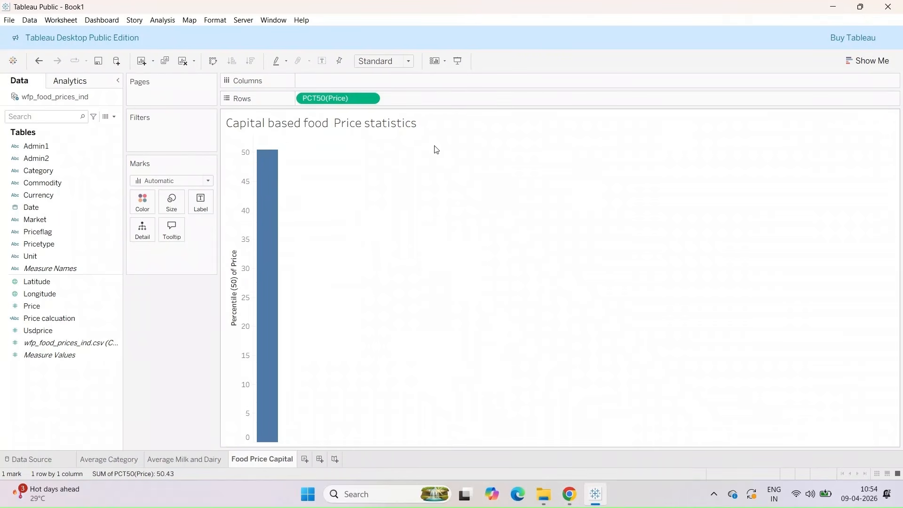
Check the column requirement in the question PDF and place Admin2 and Category together on the columns.
left_click(570, 495)
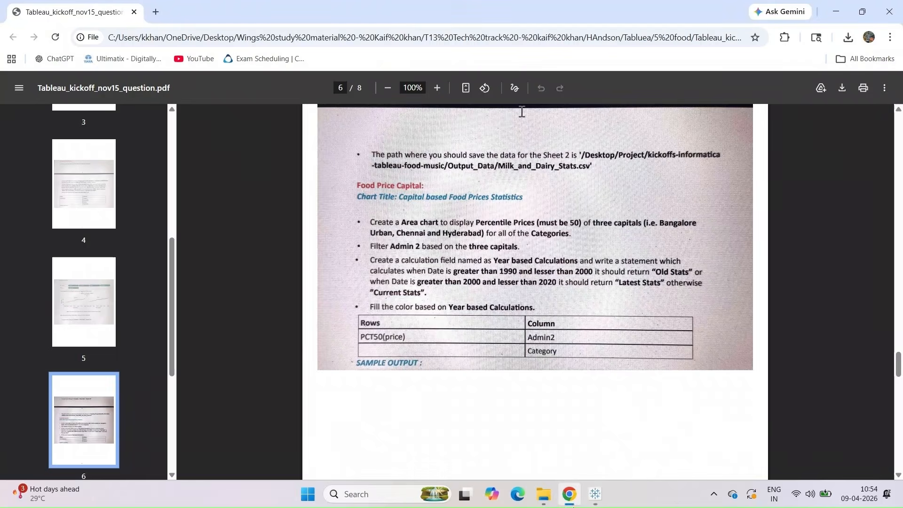
left_click(595, 493)
left_click(43, 158)
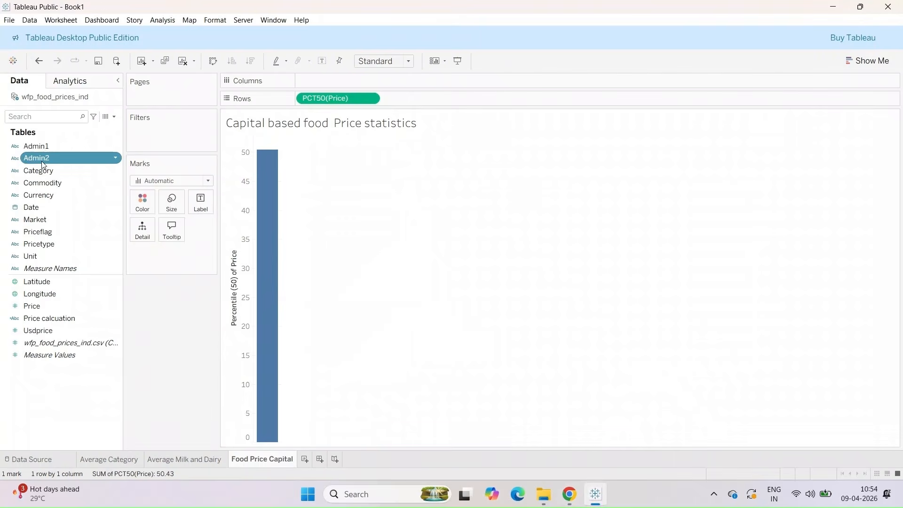
left_click(43, 165, "ctrl")
left_click_drag(41, 164, 322, 88)
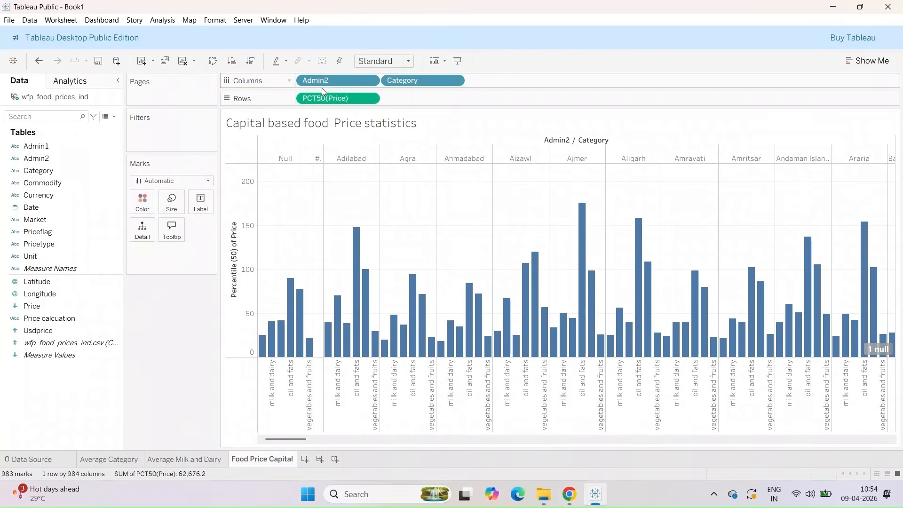
Check the filter requirement in the question PDF, start an Admin2 filter with nothing selected and include Bangalore Urban.
left_click(568, 492)
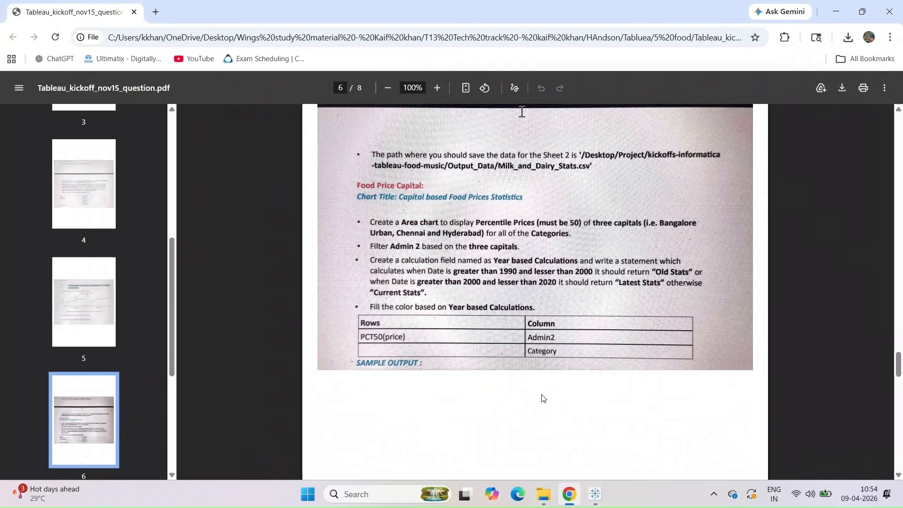
left_click(593, 495)
left_click(54, 158)
left_click_drag(52, 156, 156, 124)
left_click_drag(66, 158, 151, 133)
left_click(399, 284)
key("b")
scroll(407, 245, "down", 2)
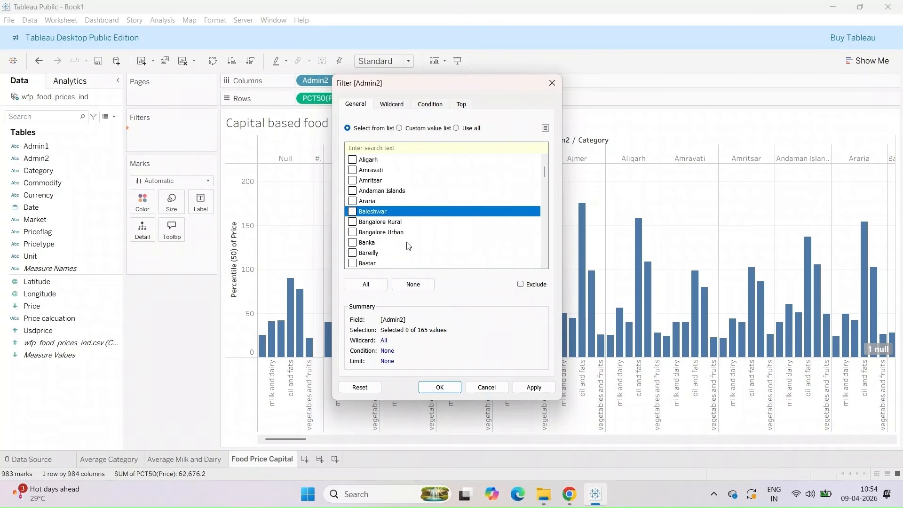
left_click(382, 231)
left_click(352, 232)
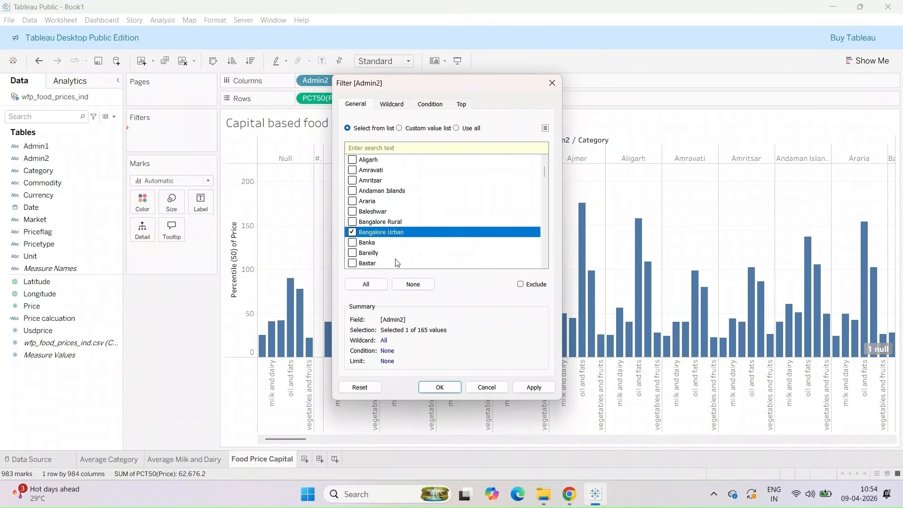
Include Chennai and Hyderabad in the Admin2 filter as well and apply it to the chart.
left_click(569, 494)
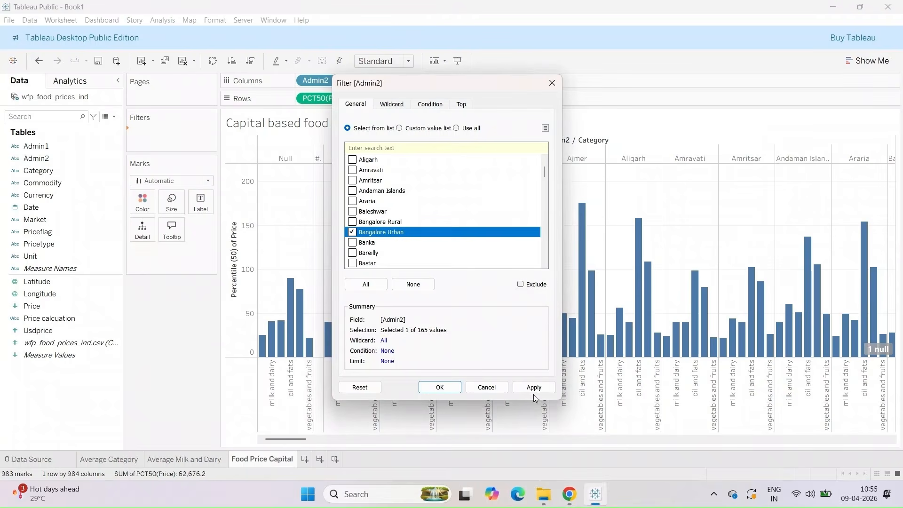
left_click(594, 494)
scroll(413, 218, "down", 5)
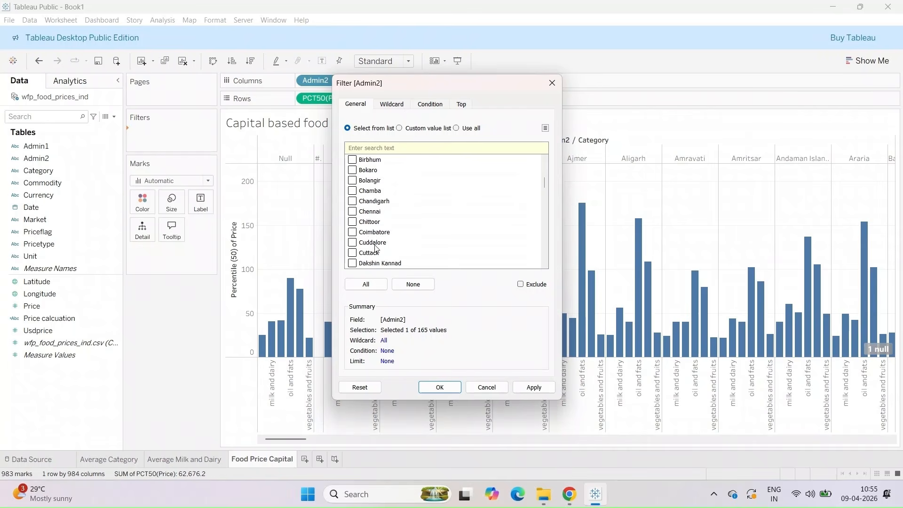
left_click(352, 212)
scroll(361, 217, "down", 2)
key("h")
scroll(359, 214, "down", 3)
left_click(352, 231)
left_click(530, 386)
left_click(440, 387)
Check the calculation requirement in the question PDF and start a calculated field named Year based Calculations.
left_click(570, 493)
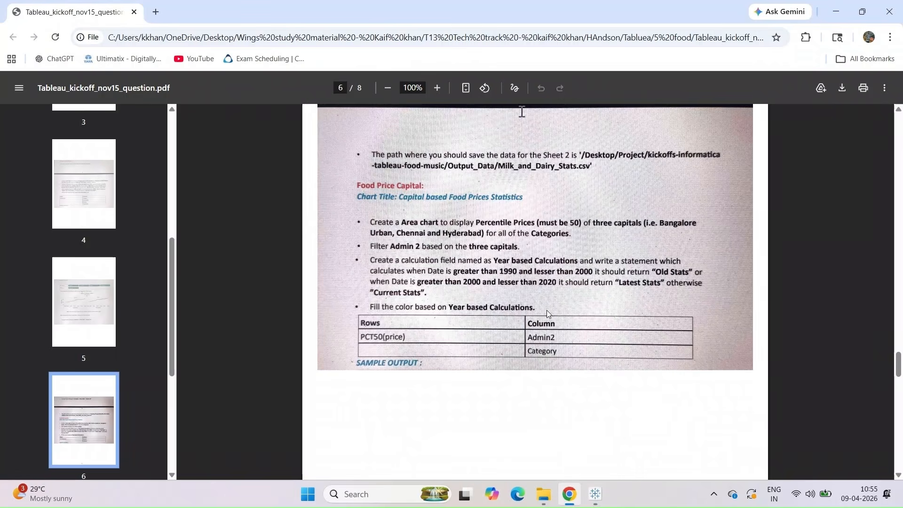
left_click(593, 499)
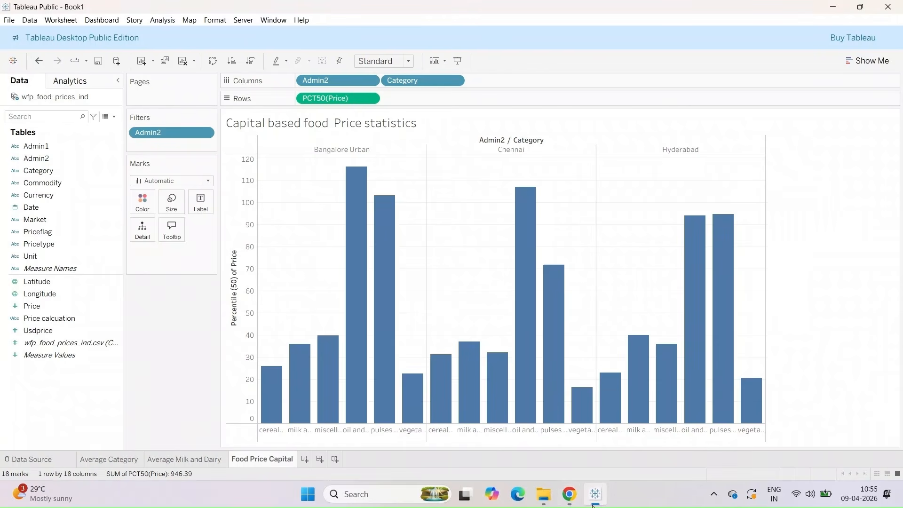
right_click(55, 397)
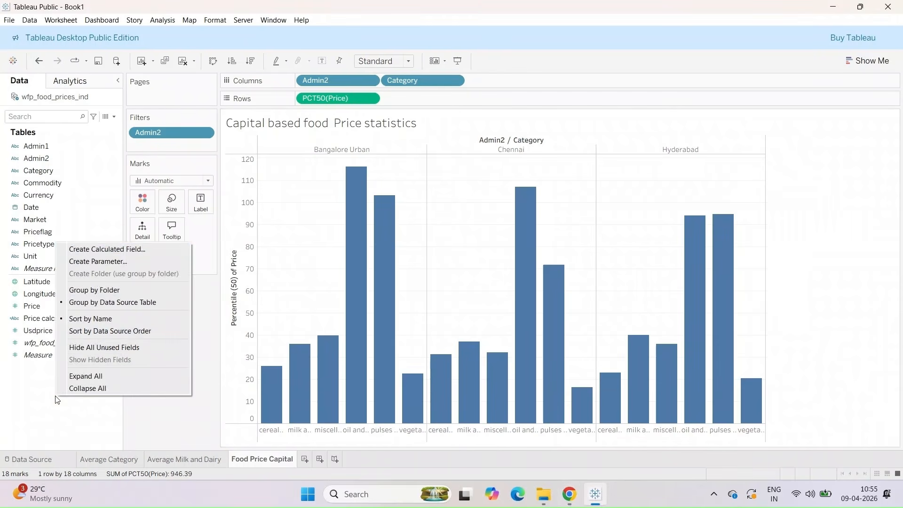
left_click(103, 251)
type("Year based Calculations")
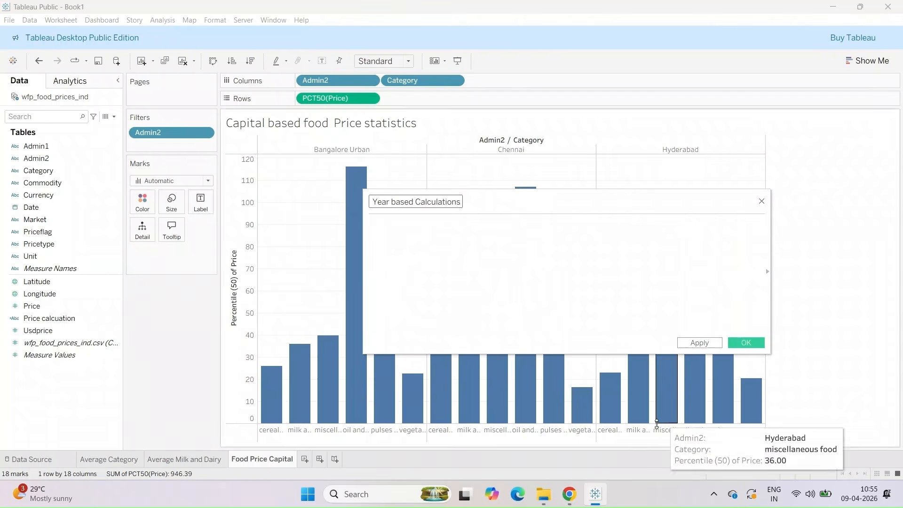
Recheck the question PDF and begin the formula with IF YEAR([Date]) > 1990 and.
left_click(570, 493)
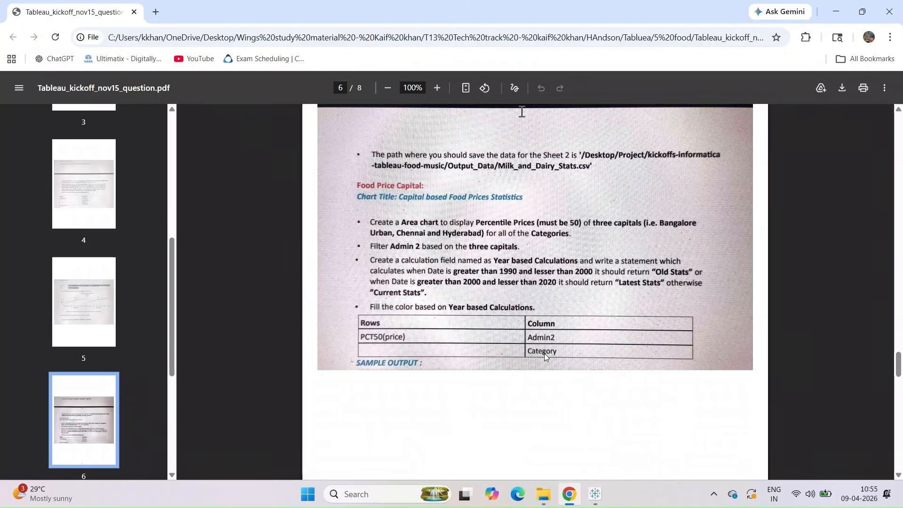
key("alt+Tab")
left_click(454, 255)
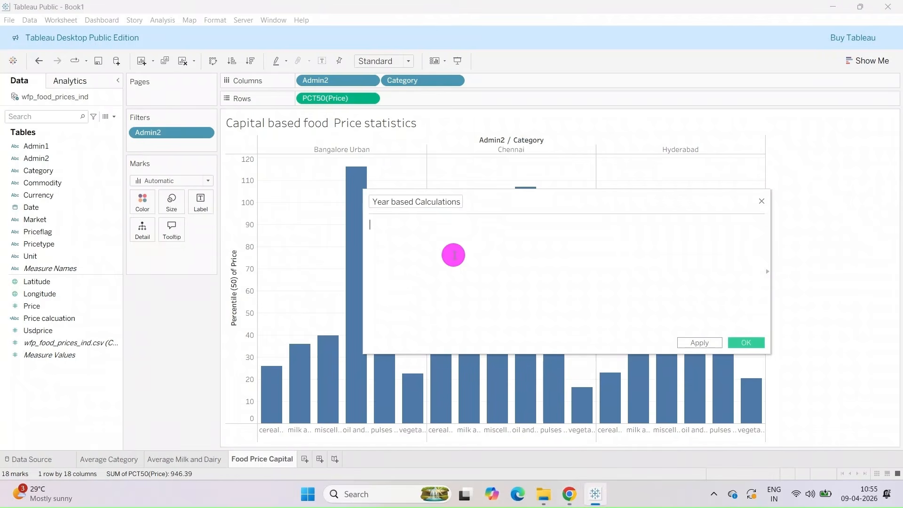
type("IF")
left_click(454, 257)
type("YEAR([Date])")
key("BackSpace")
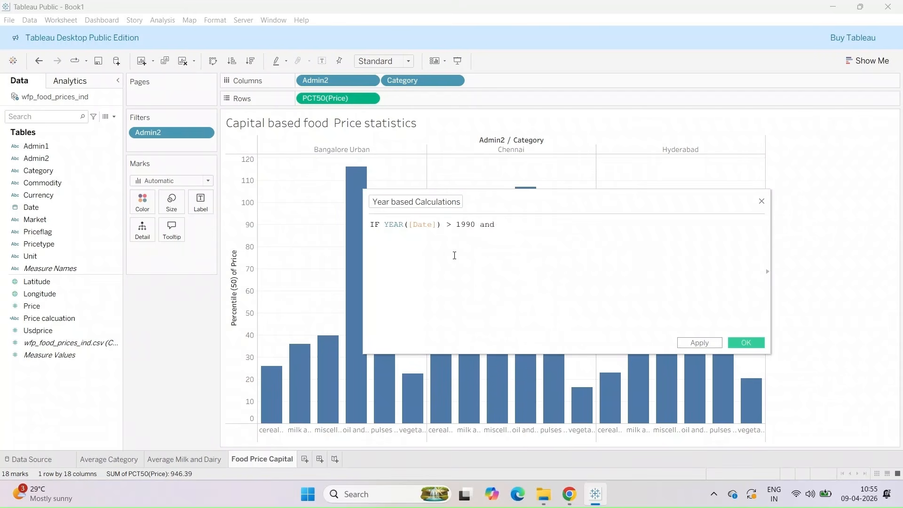
Complete the first condition with YEAR([Date])<2000 THEN "Old Stats".
type("ear(d")
key("Return")
type(")")
type("<2000 then")
key("Return")
type("\"old Stats")
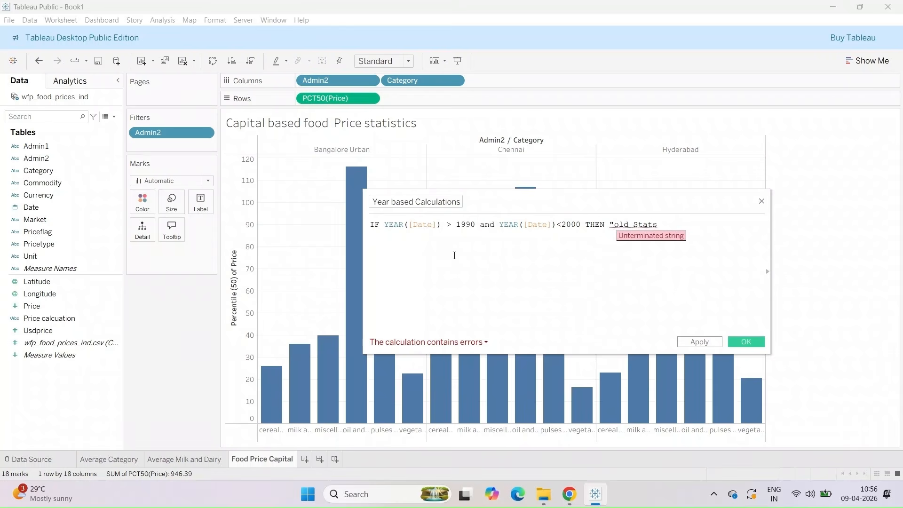
key("BackSpace")
type("O")
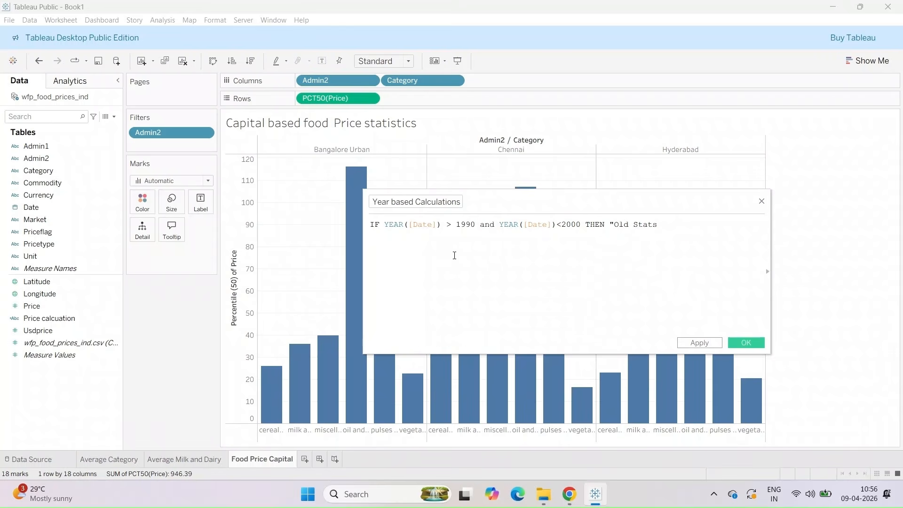
left_click(666, 226)
type("\"")
Add an ELSEIF line to the formula that reuses a copy of the first line's condition and result.
key("Return")
type("e")
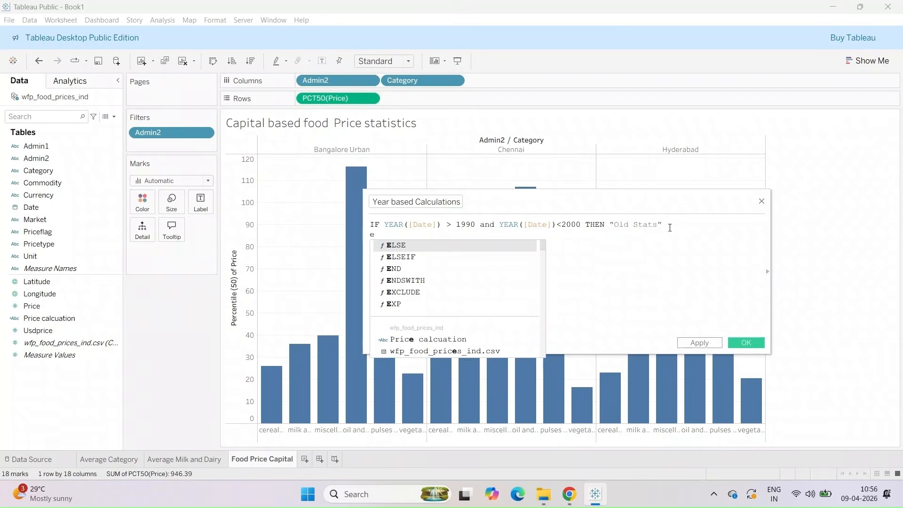
key("Down")
key("Return")
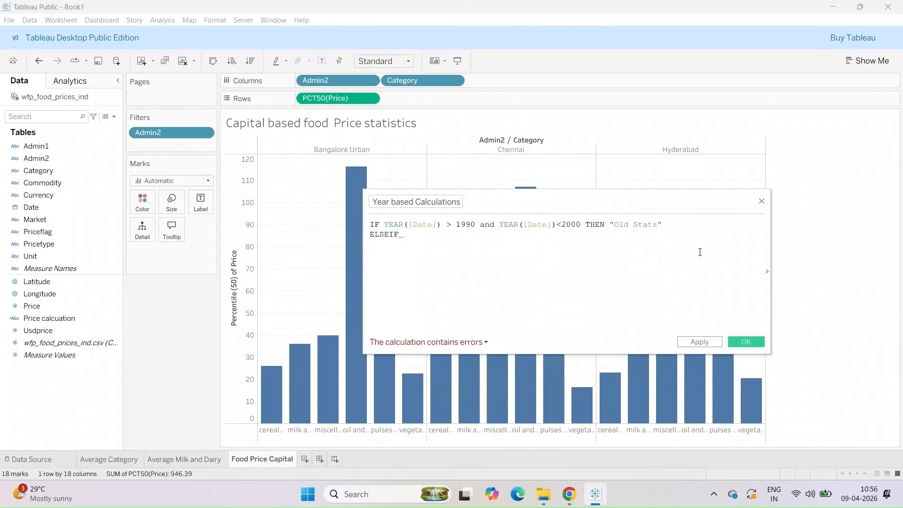
left_click_drag(384, 225, 685, 225)
key("ctrl+c")
key("Down")
key("ctrl+v")
Change the ELSEIF line to years > 2000 and <2020, returning "Latest Stats".
double_click(475, 236)
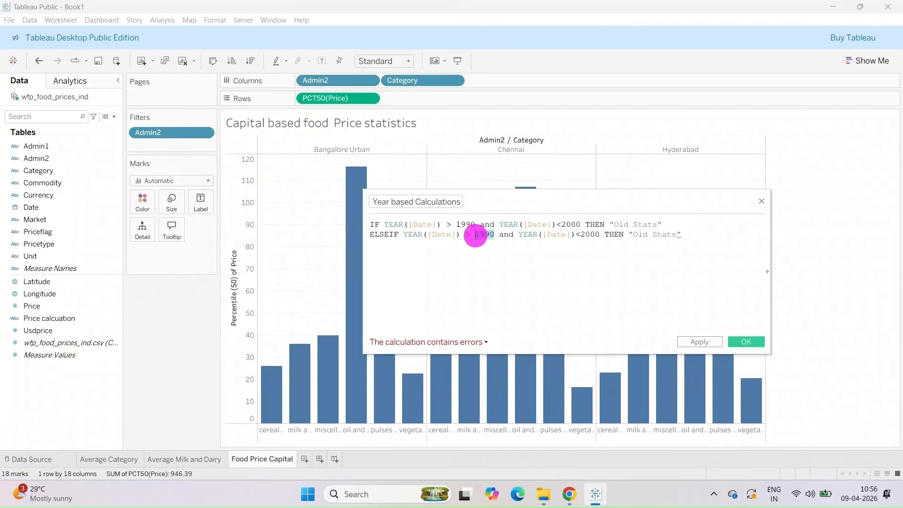
type("2000")
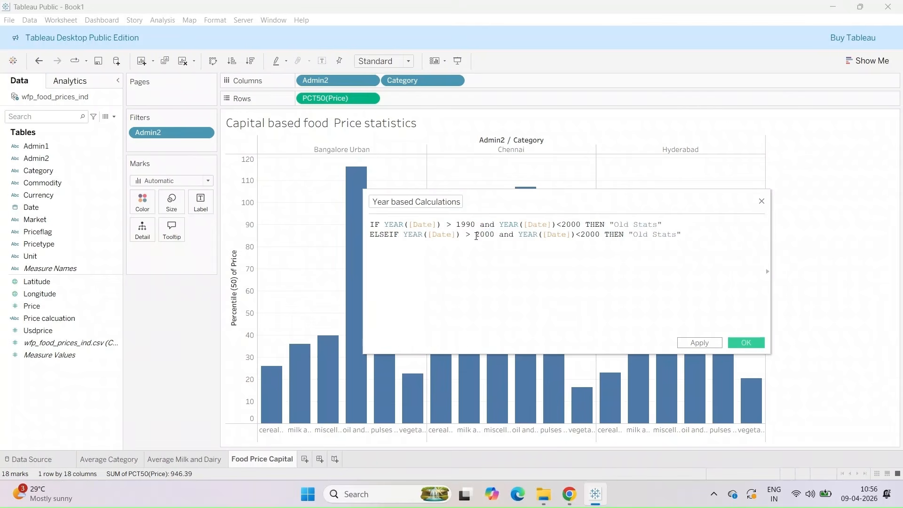
left_click(591, 237)
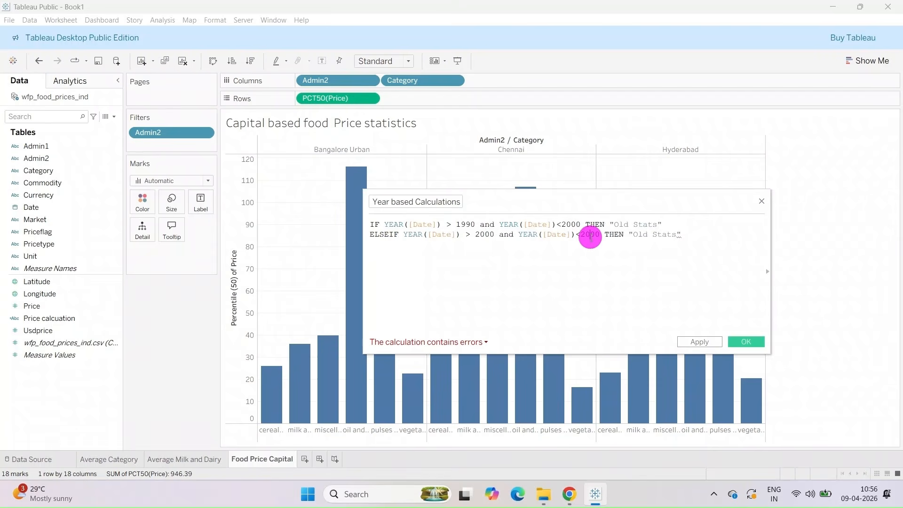
key("BackSpace")
type("2")
double_click(645, 235)
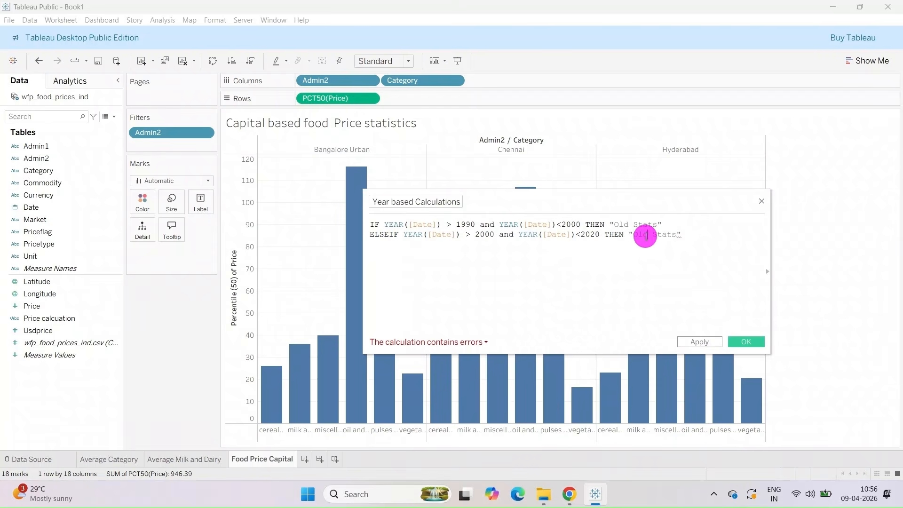
type("Latest")
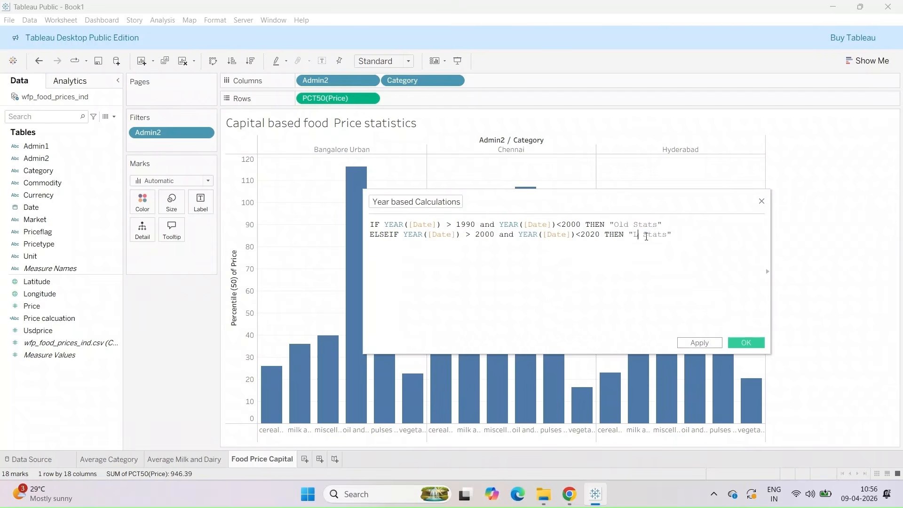
Check the remaining case in the question PDF, finish the formula with ELSE "Current Stats" and END, and save the field.
left_click(569, 494)
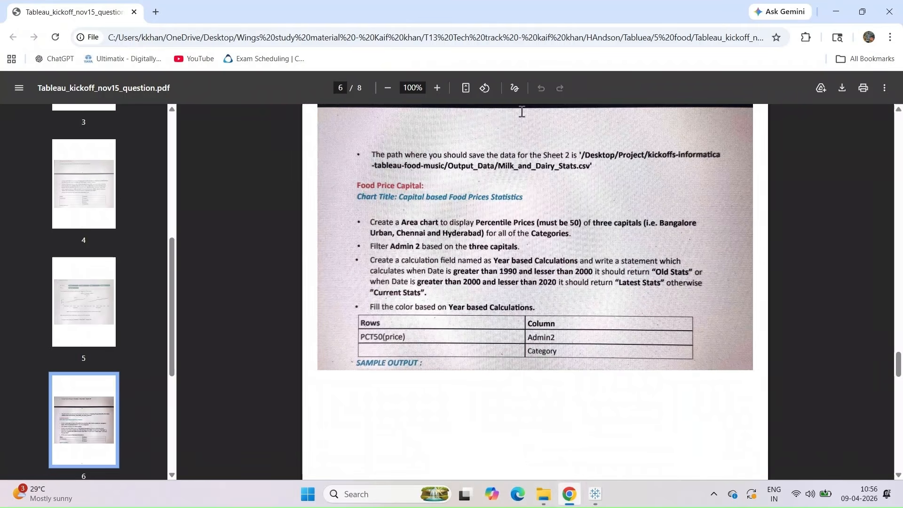
left_click(595, 494)
left_click(699, 234)
key("Return")
type("ELSE \"Curren")
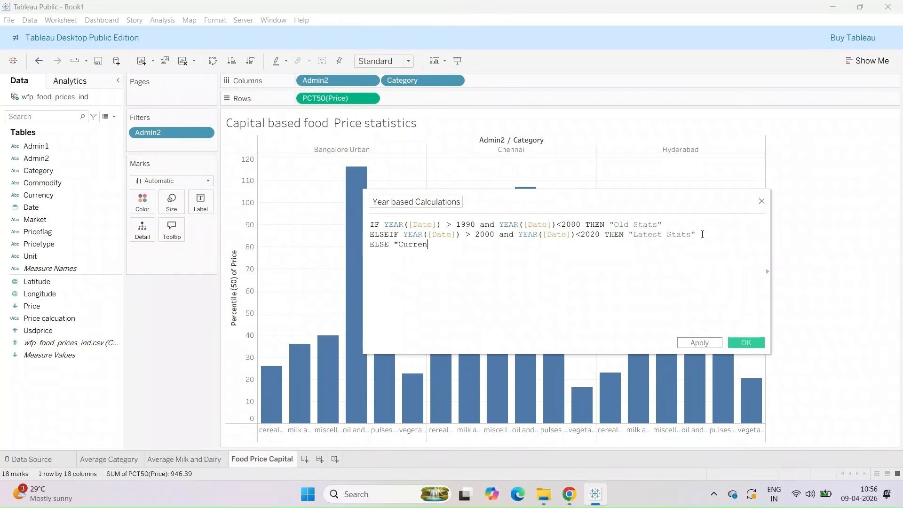
type("t Stats\"")
key("Return")
type("end")
key("Return")
left_click(423, 334)
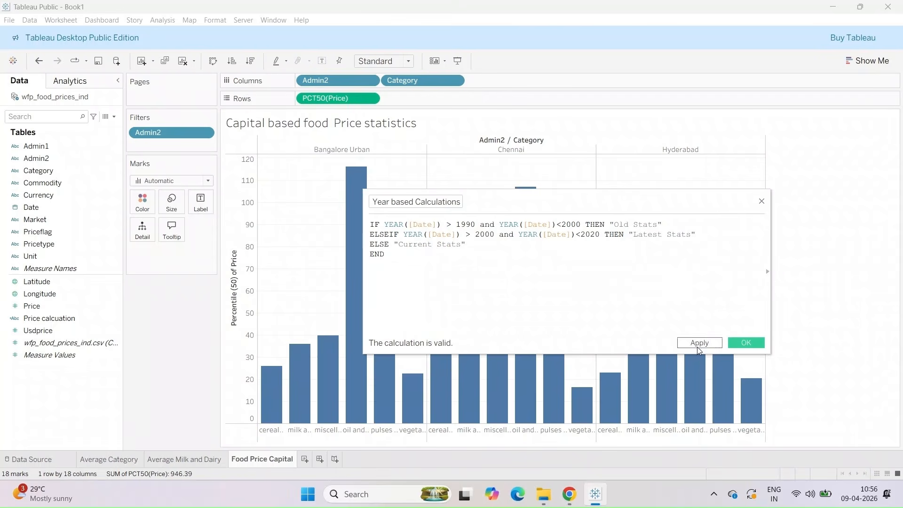
left_click(699, 343)
left_click(746, 343)
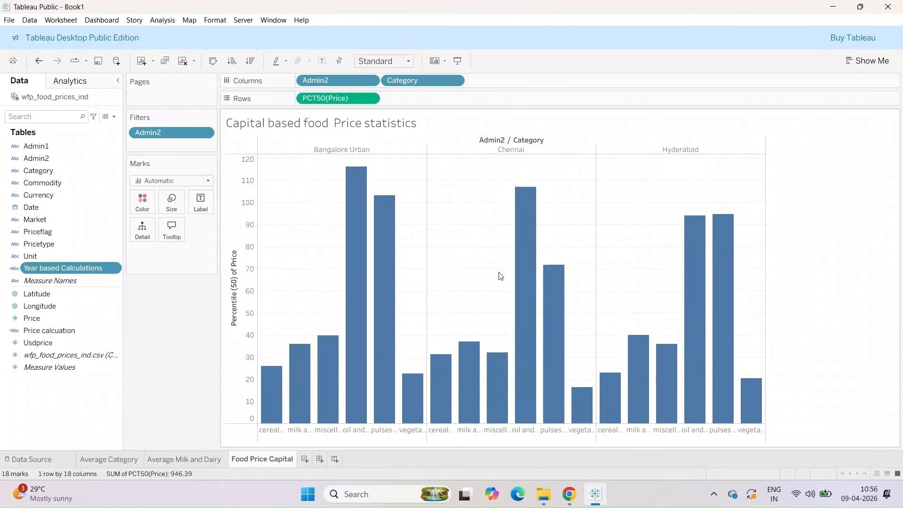
Check the color requirement in the question PDF and color the chart by Year based Calculations.
right_click(572, 494)
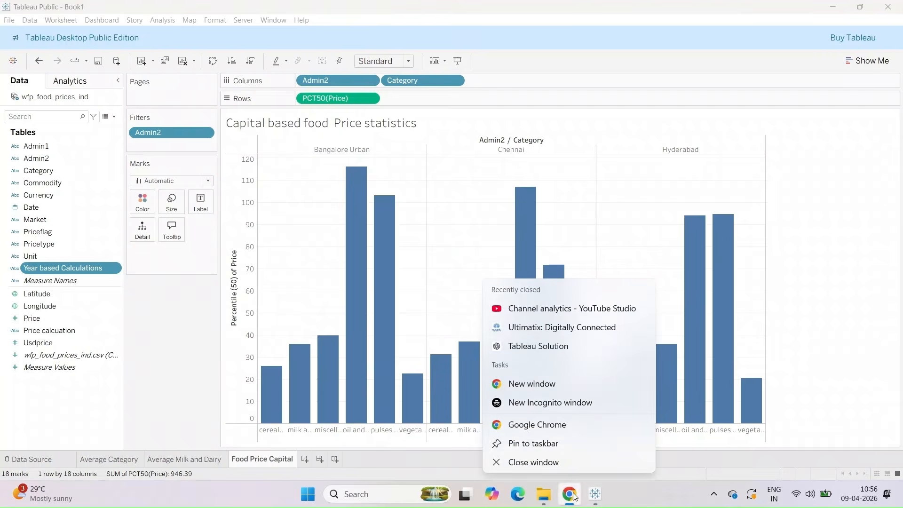
left_click(592, 492)
left_click(577, 494)
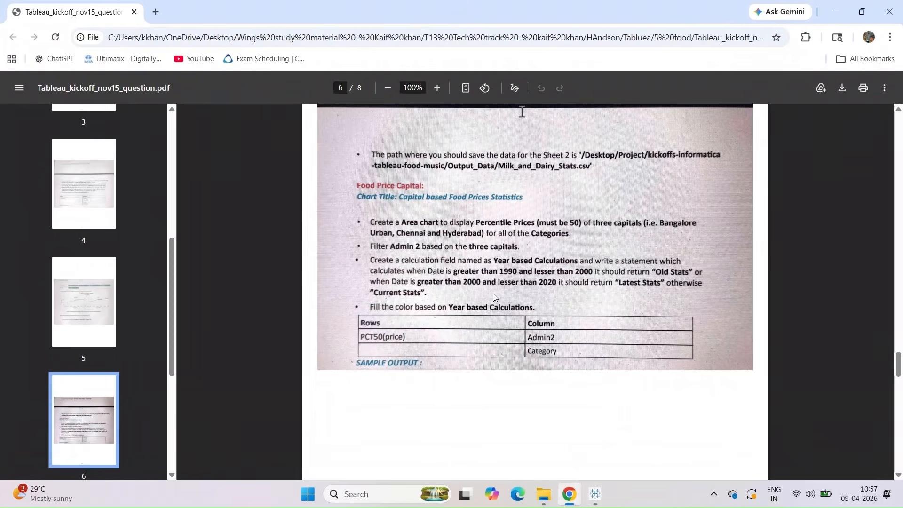
scroll(433, 302, "down", 1)
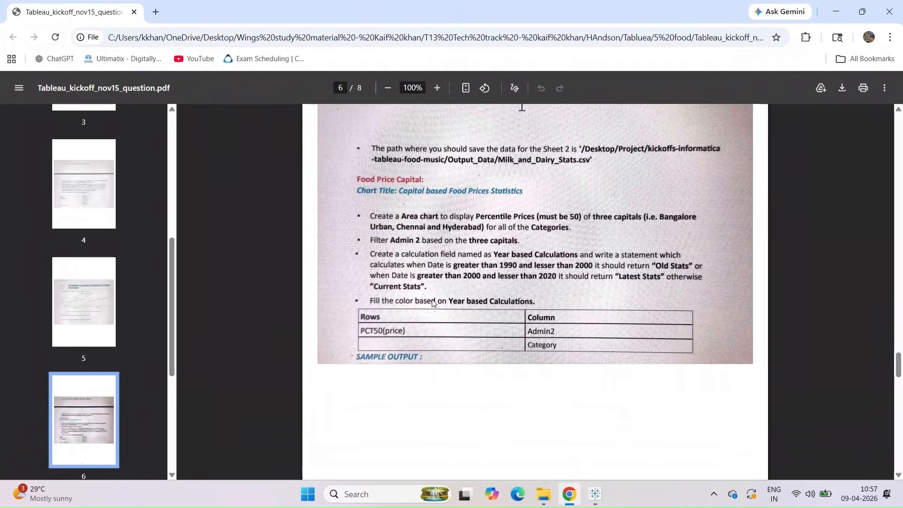
scroll(432, 303, "down", 2)
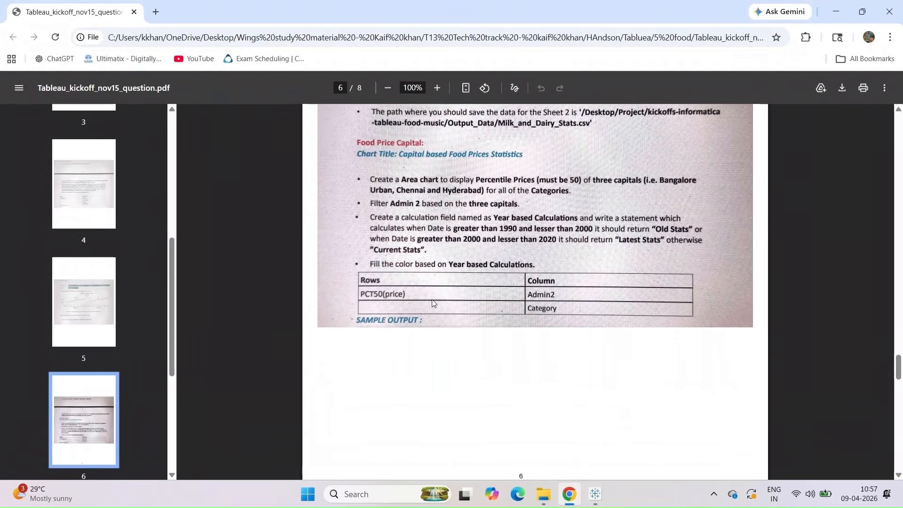
scroll(433, 302, "down", 3)
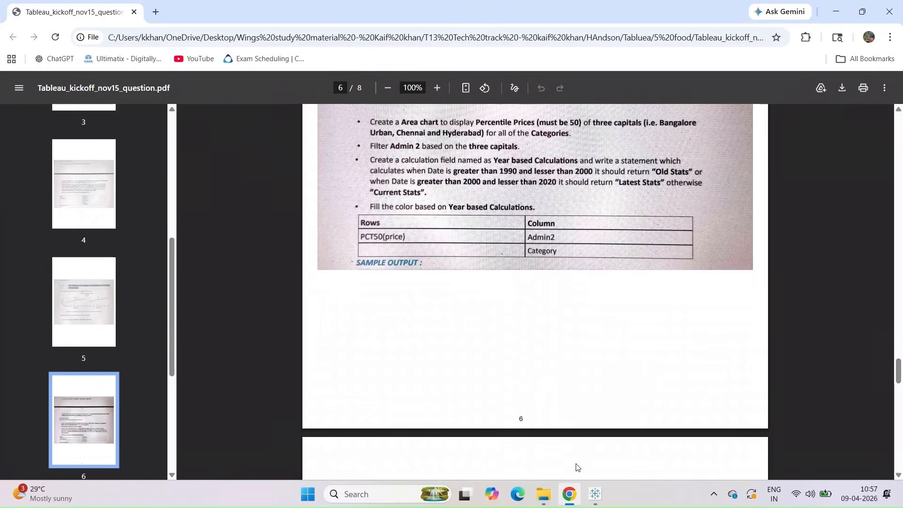
left_click(595, 493)
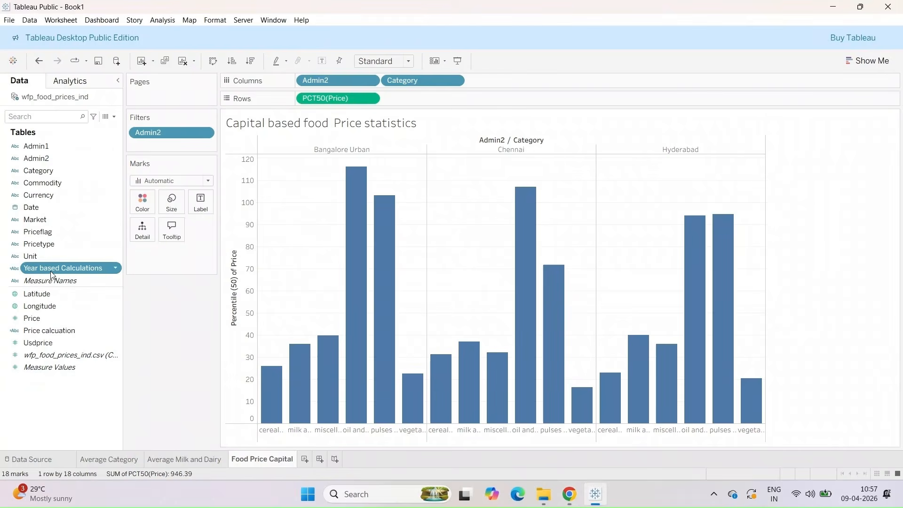
left_click_drag(48, 271, 137, 208)
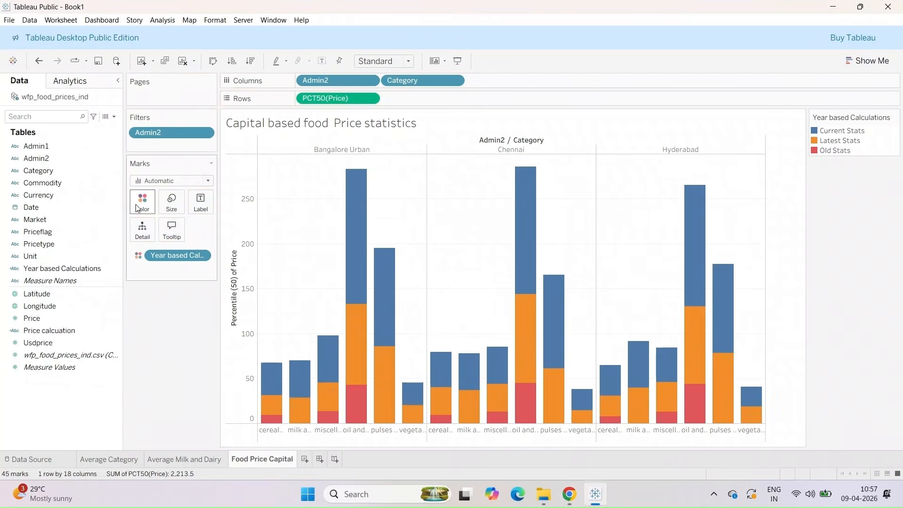
Set the mark type to Area and compare the chart with the sample output in the question PDF.
left_click(180, 183)
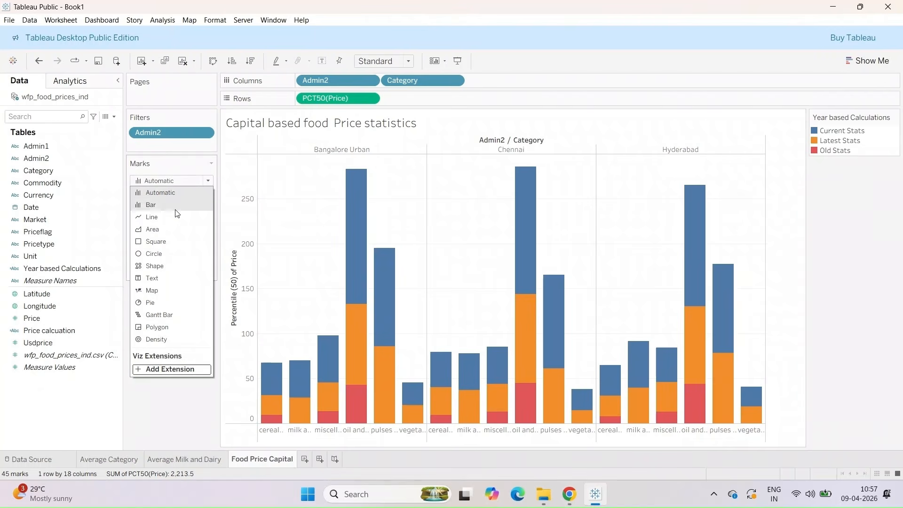
left_click(157, 231)
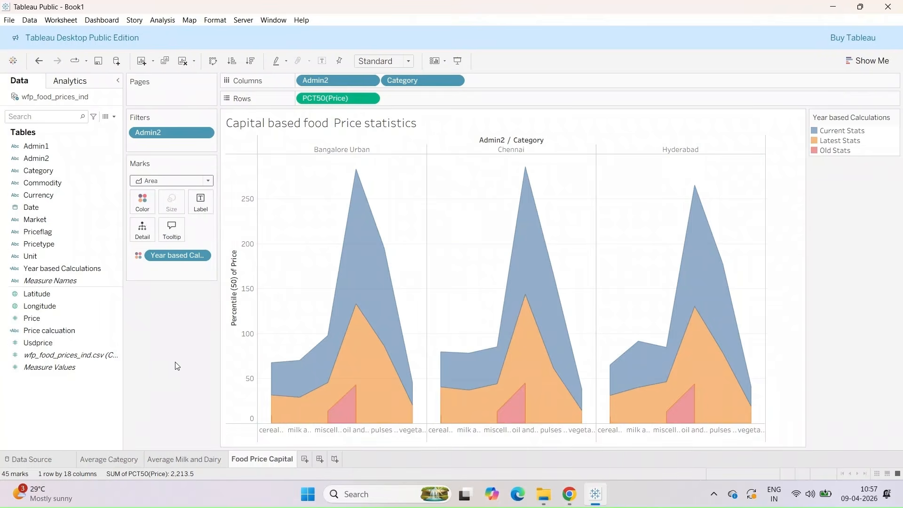
left_click(569, 493)
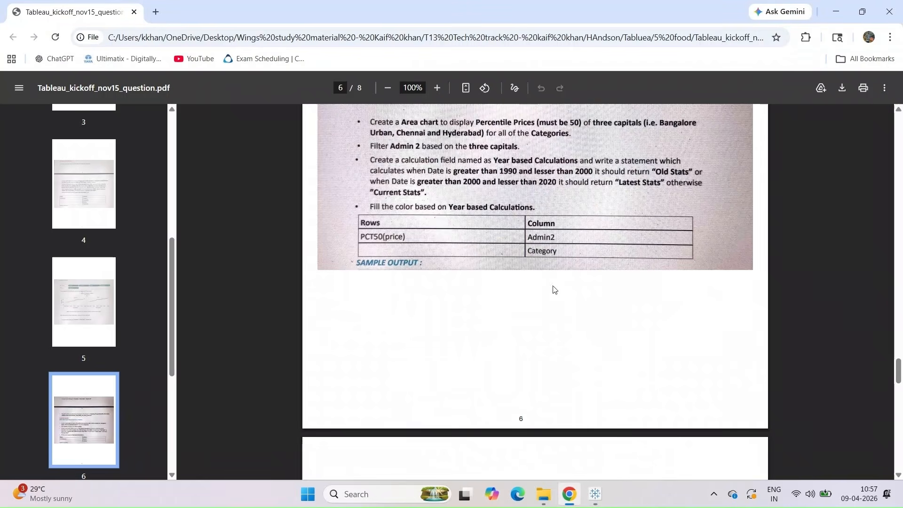
scroll(549, 241, "down", 5)
scroll(551, 244, "down", 4)
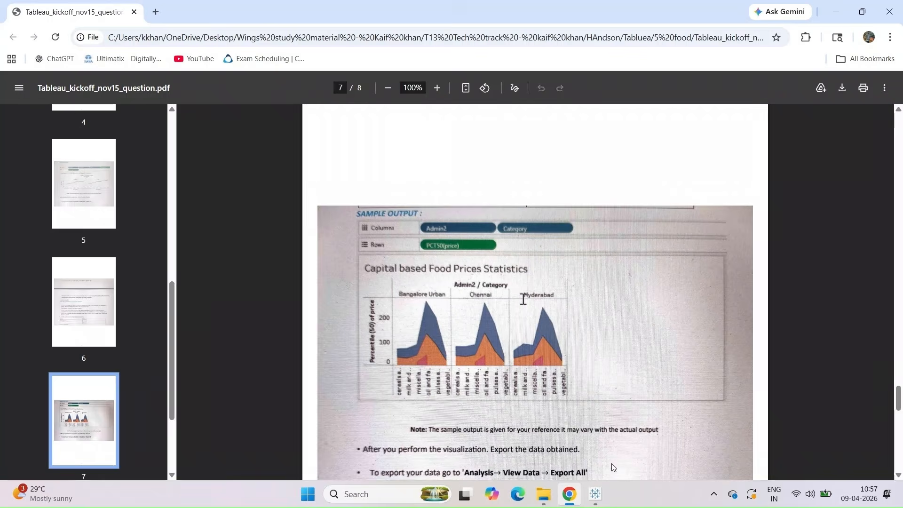
left_click(595, 493)
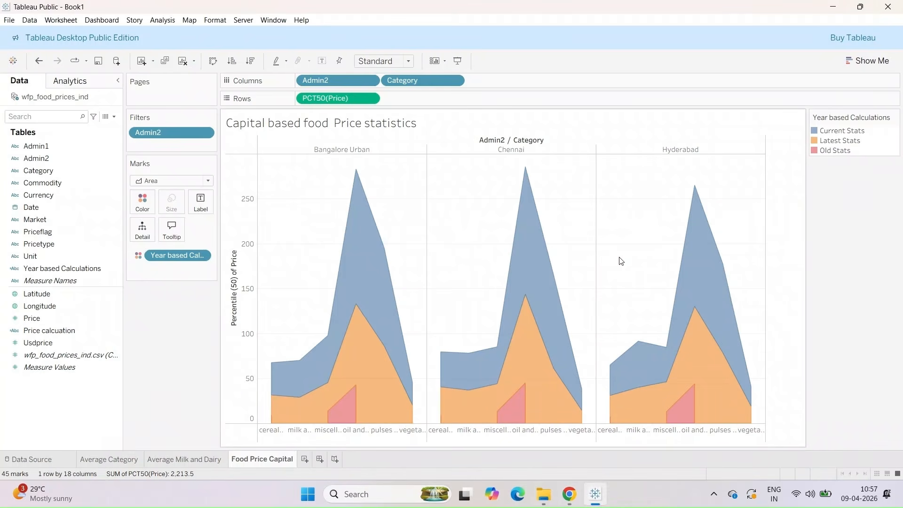
Rotate the Category labels along the chart's horizontal axis to vertical.
right_click(323, 439)
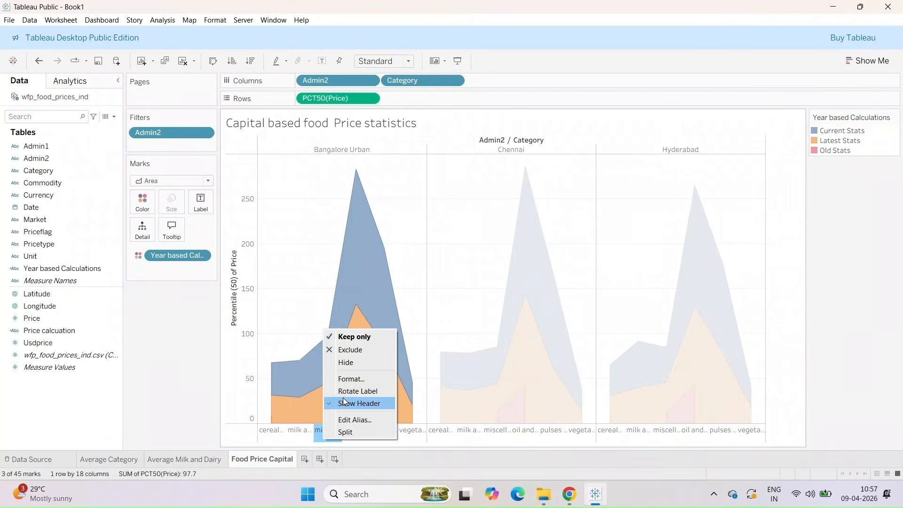
key("Escape")
left_click(168, 383)
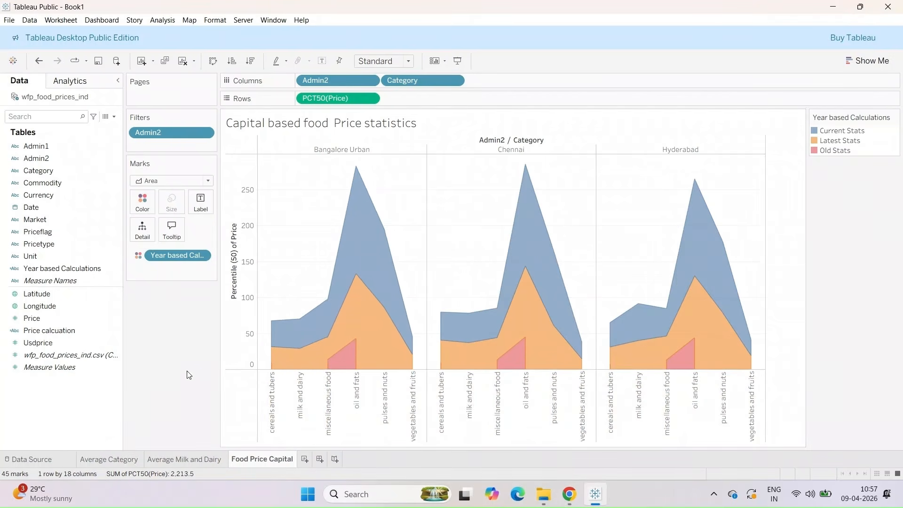
Check the data export instruction after the sample output in the question PDF.
left_click(580, 484)
scroll(580, 357, "down", 5)
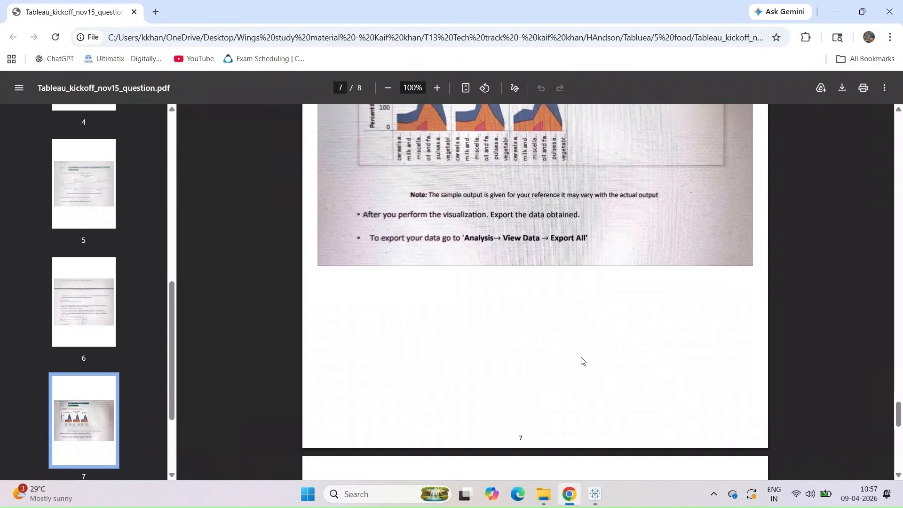
right_click(594, 493)
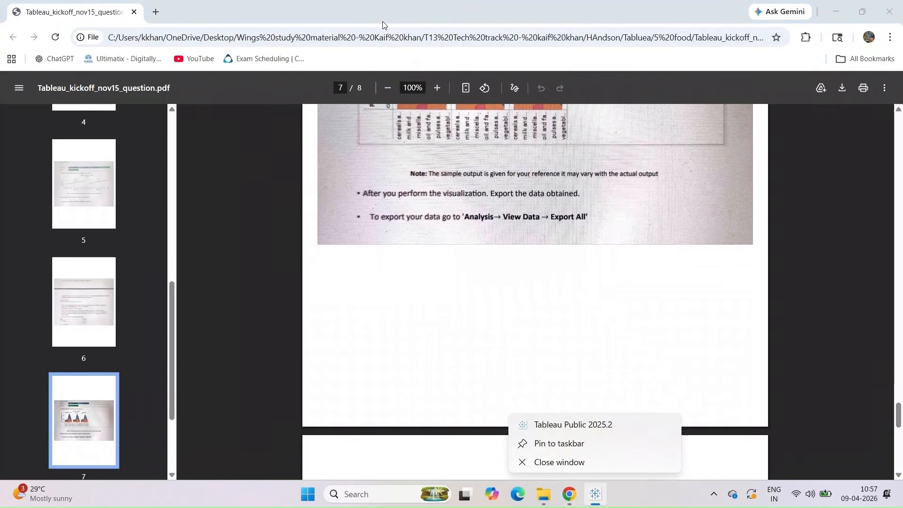